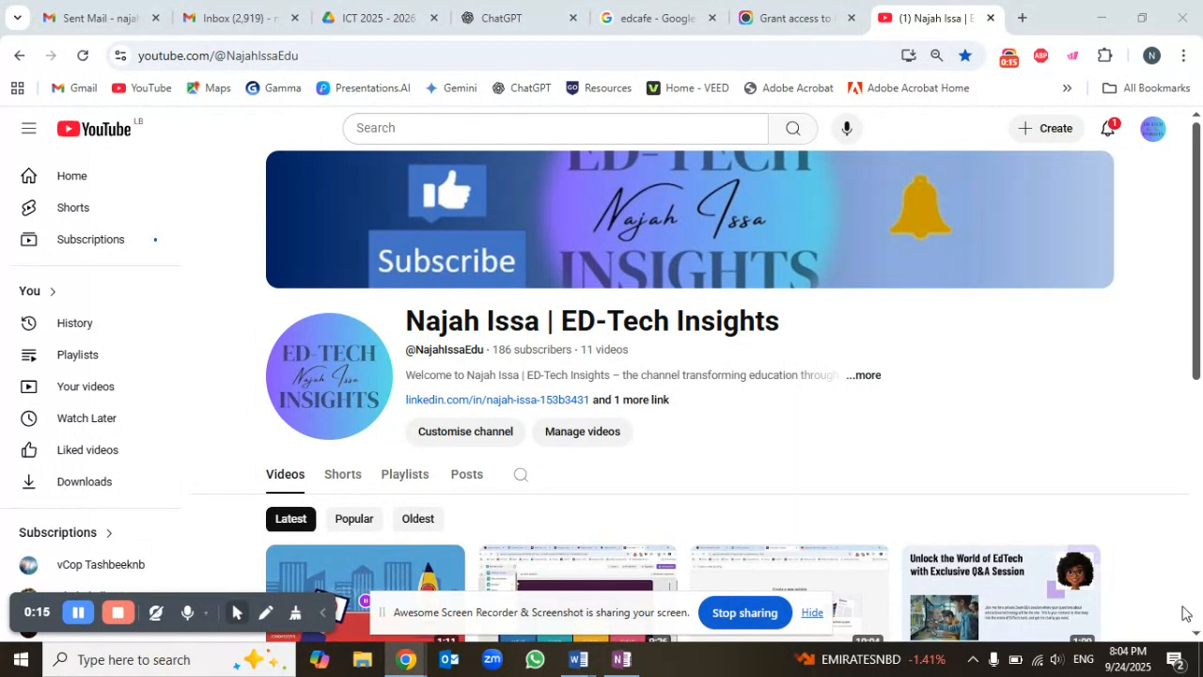
# - Look over the ED-Tech Insights YouTube channel page and its latest videos
pyautogui.scroll(-1, 1194, 635)
pyautogui.click(1196, 636)
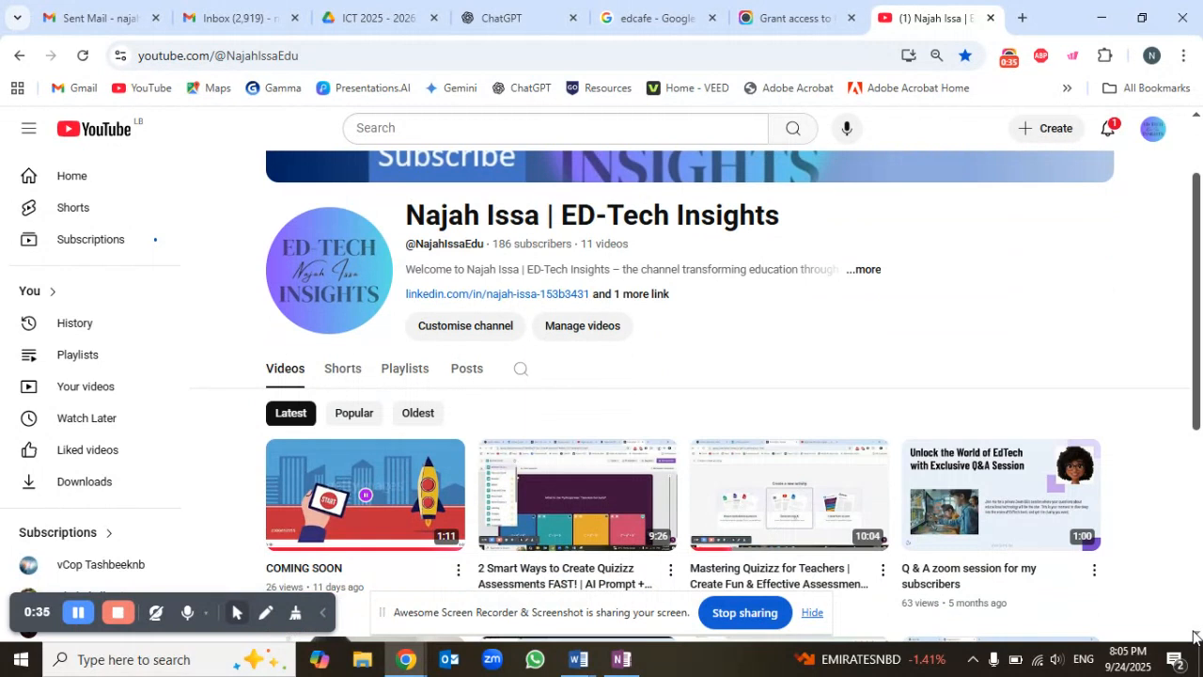
pyautogui.moveTo(373, 524)
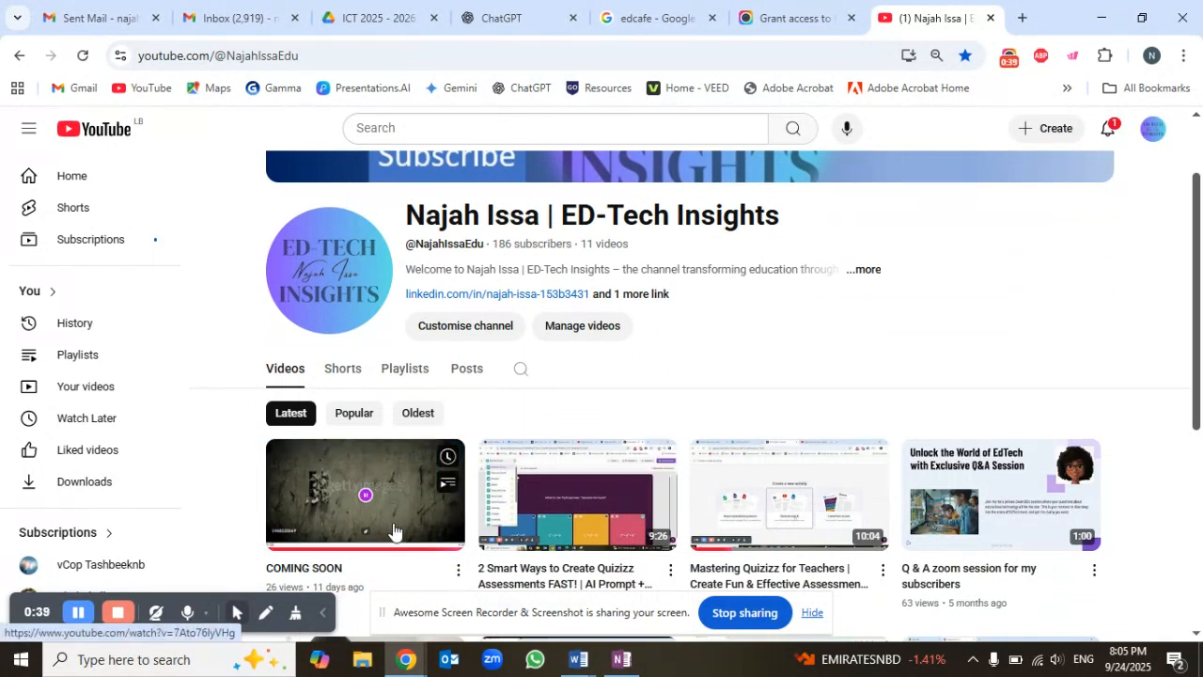
pyautogui.click(1196, 638)
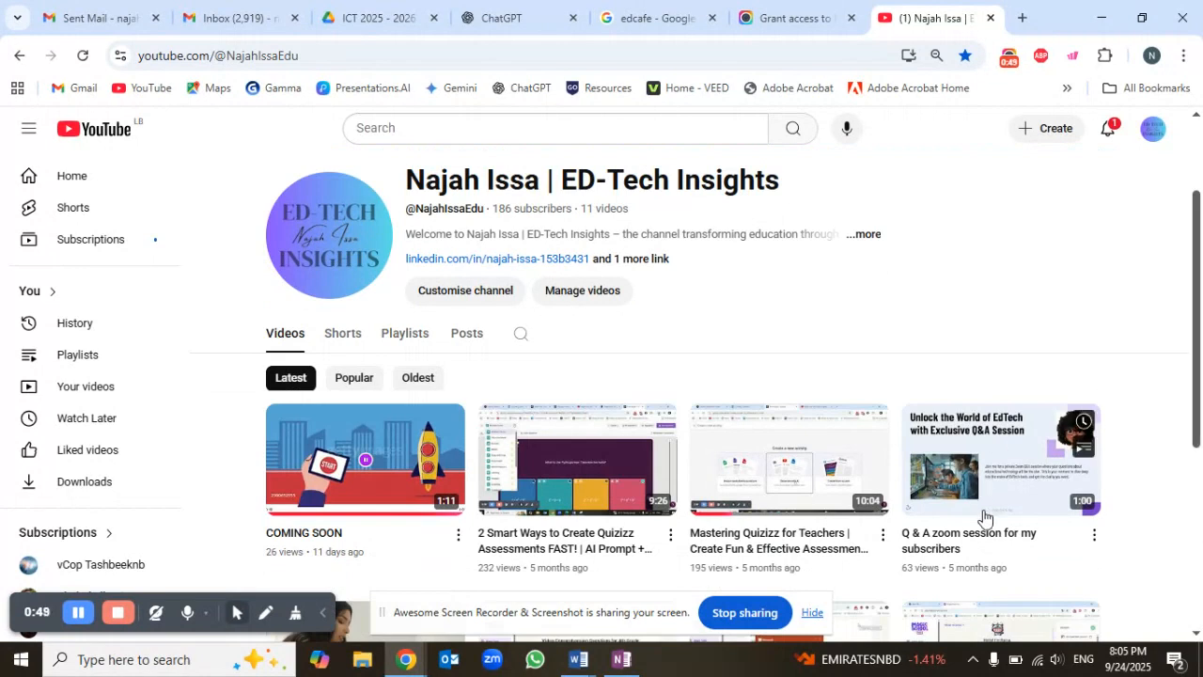
pyautogui.click(1200, 136)
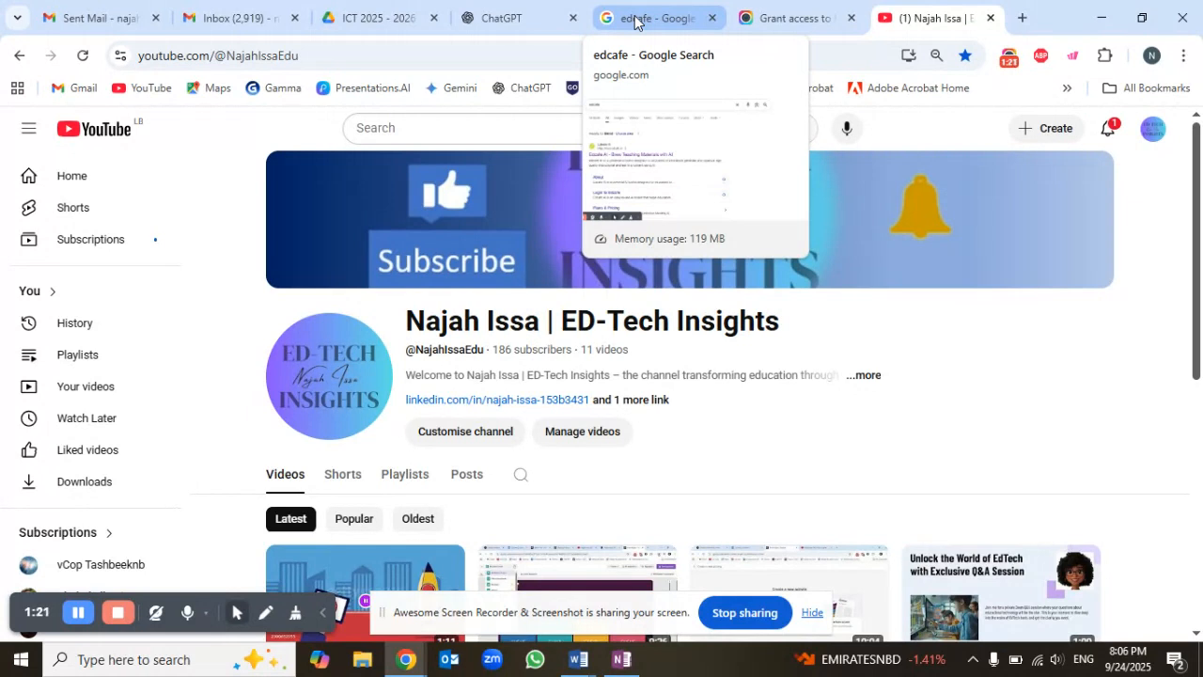
# - Switch to the edcafe Google search results, open the Edcafe AI website and log in
pyautogui.click(83, 618)
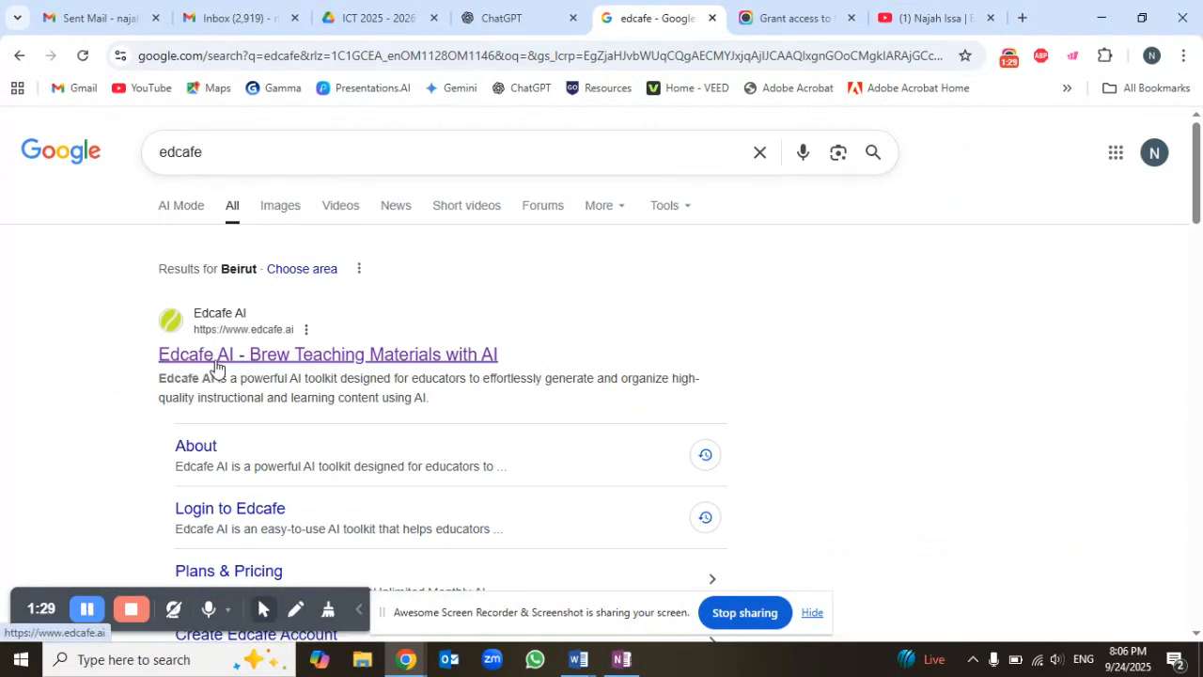
pyautogui.click(321, 355)
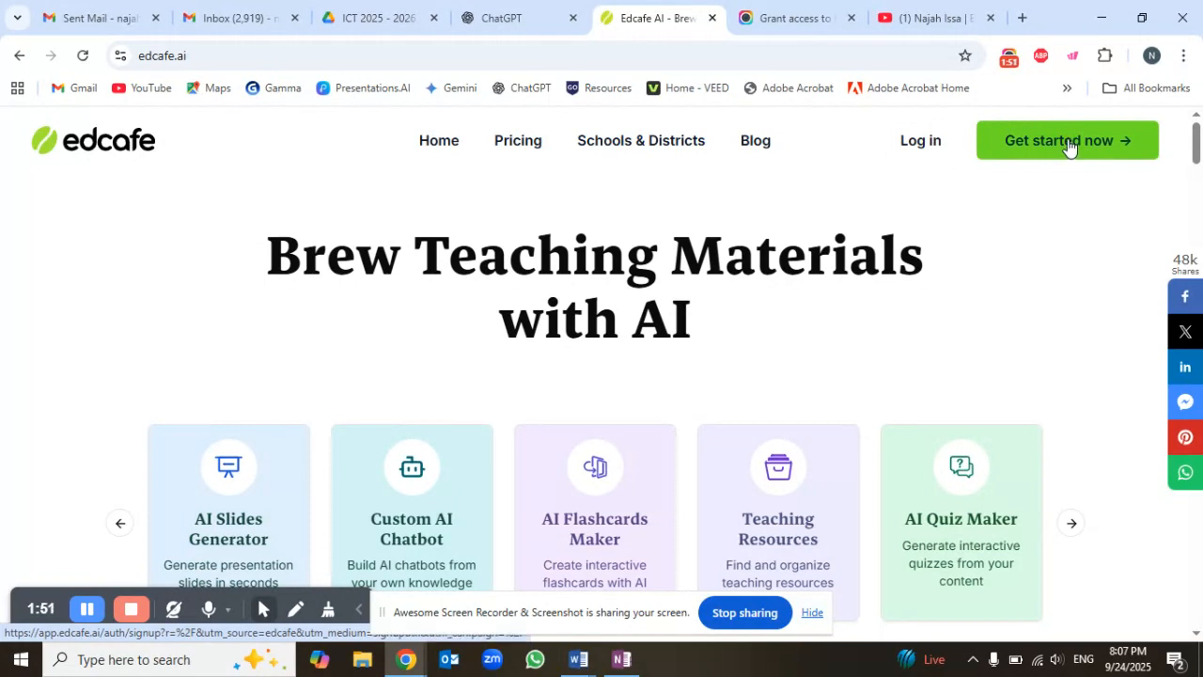
pyautogui.click(914, 143)
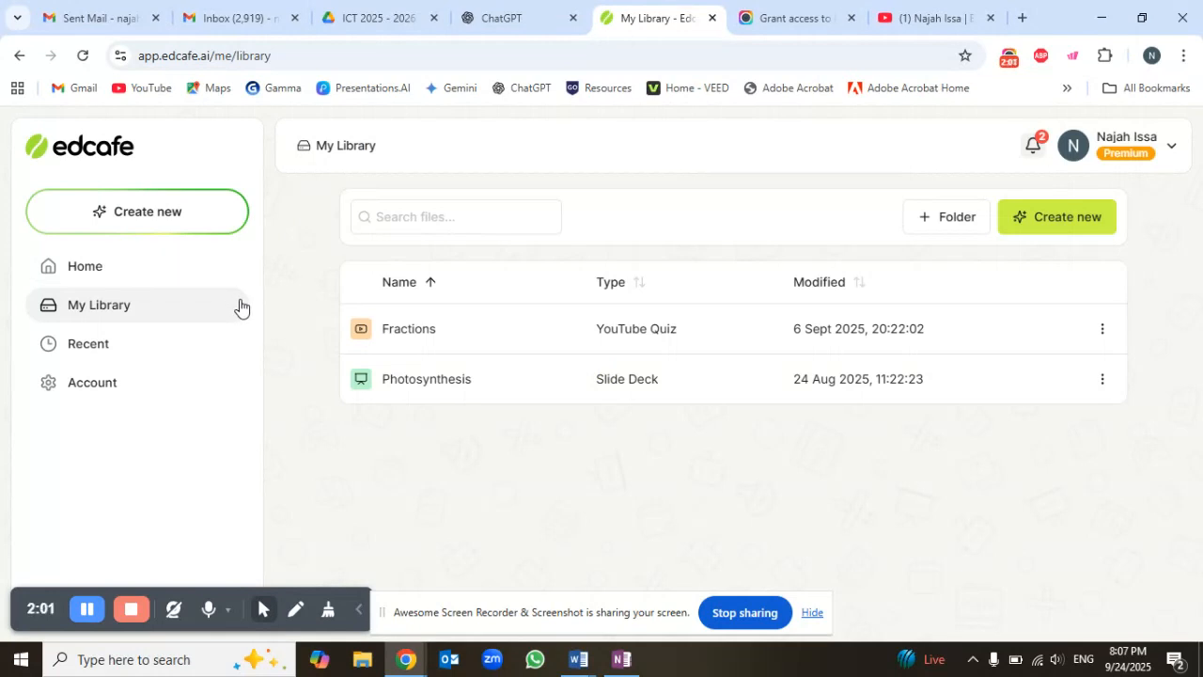
# - Review the Home dashboard, the files in My Library and the recently created contents
pyautogui.click(84, 267)
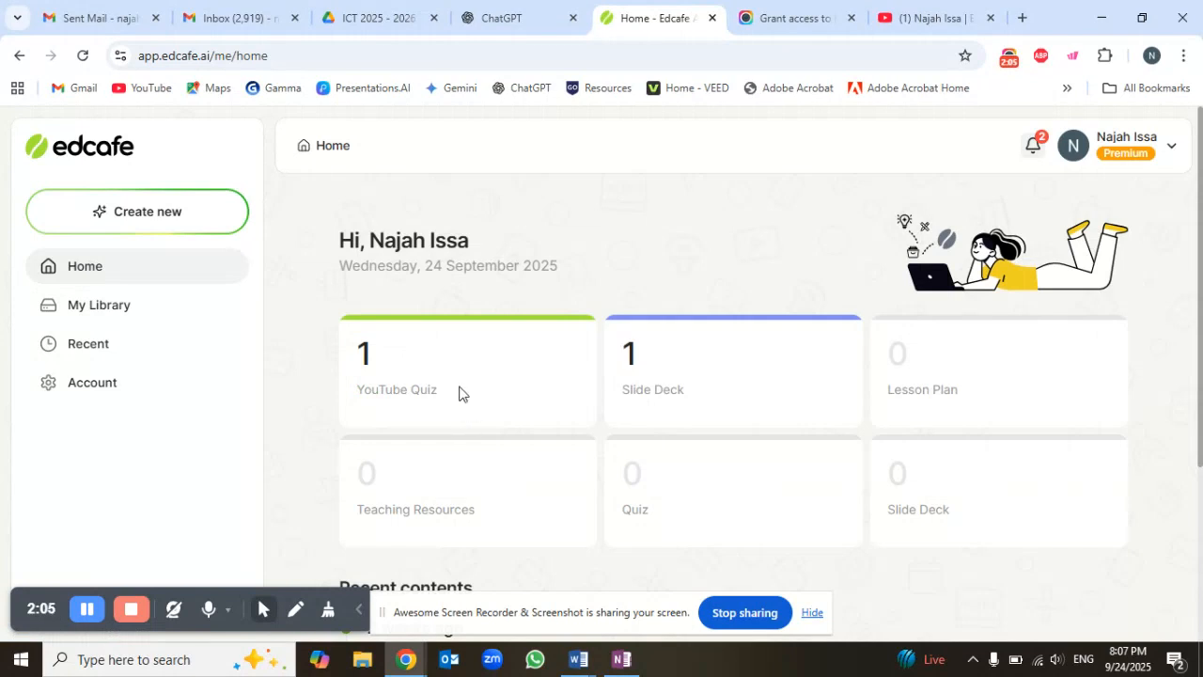
pyautogui.moveTo(1201, 202); pyautogui.dragTo(1202, 387)
pyautogui.moveTo(1202, 508); pyautogui.dragTo(1201, 193)
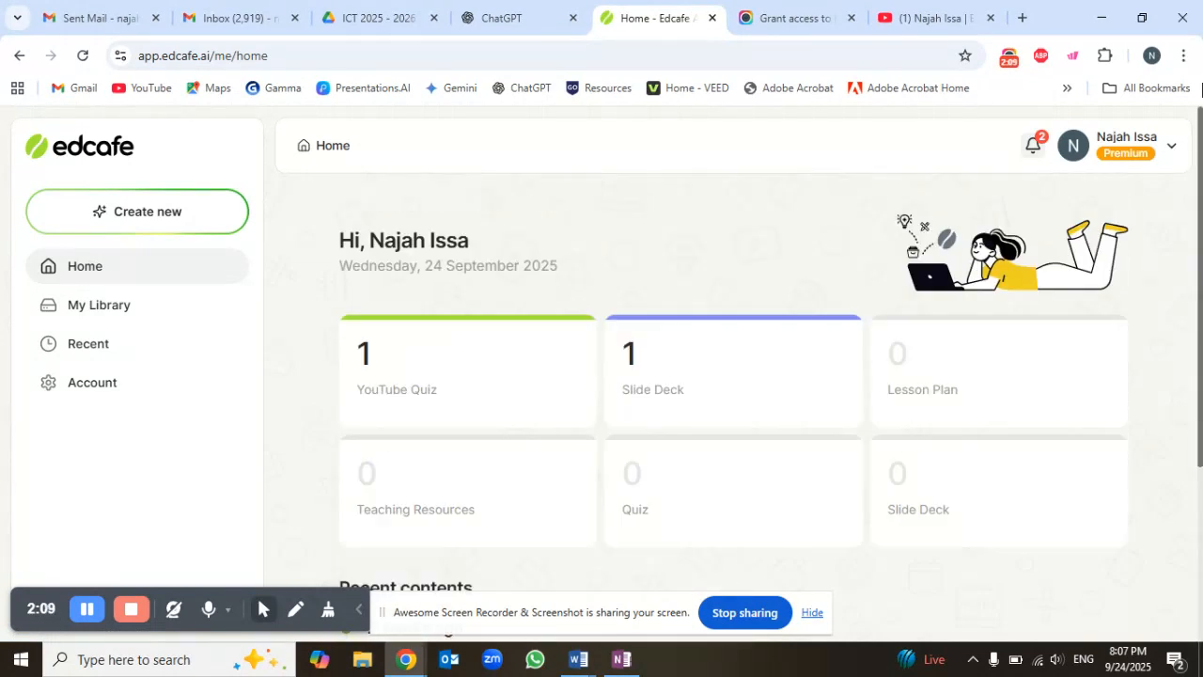
pyautogui.click(75, 320)
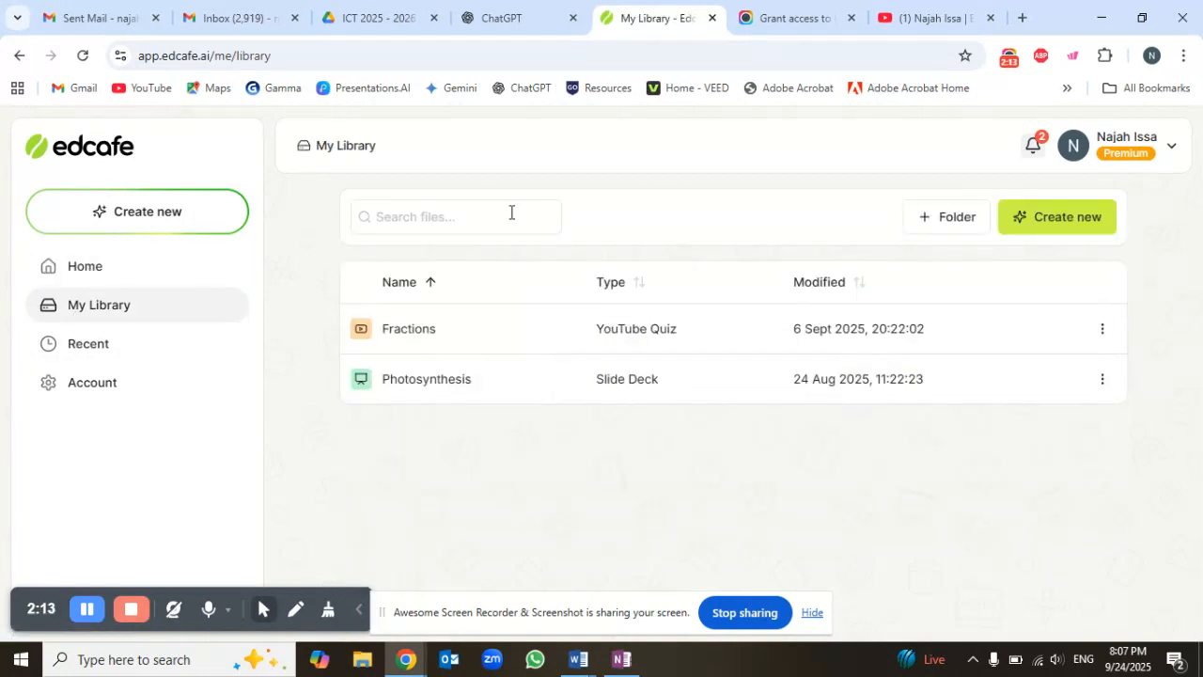
pyautogui.click(108, 347)
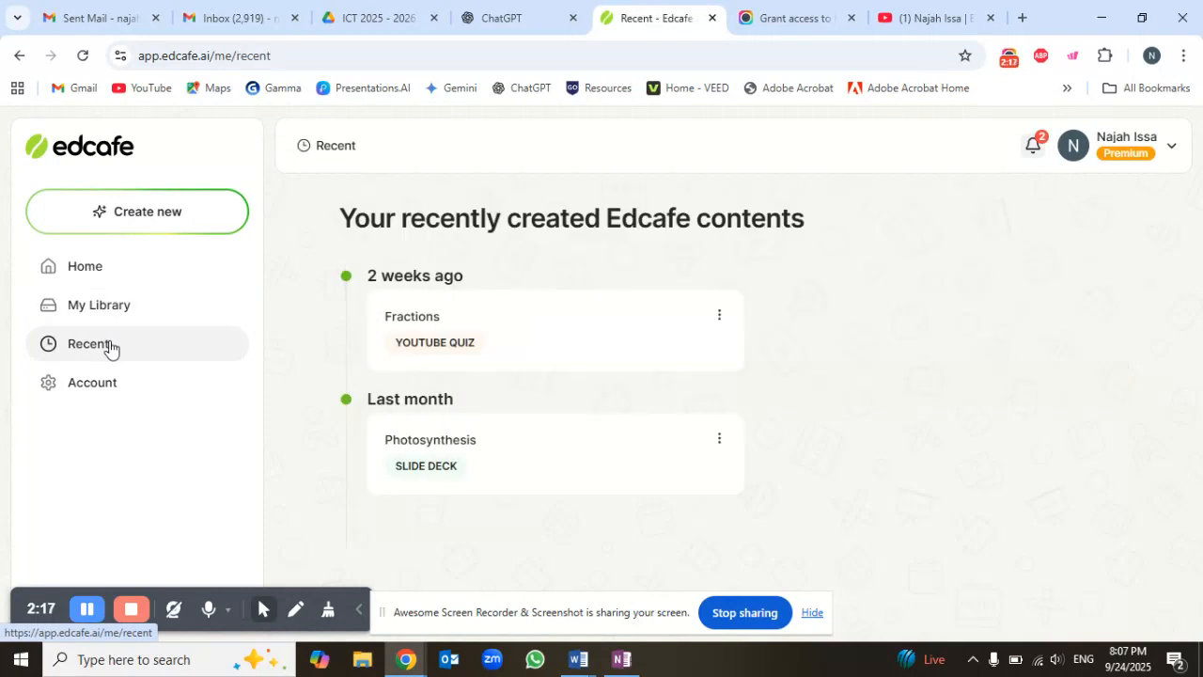
# - Review the subscription plans on the Account page and the options of the profile menu
pyautogui.click(94, 392)
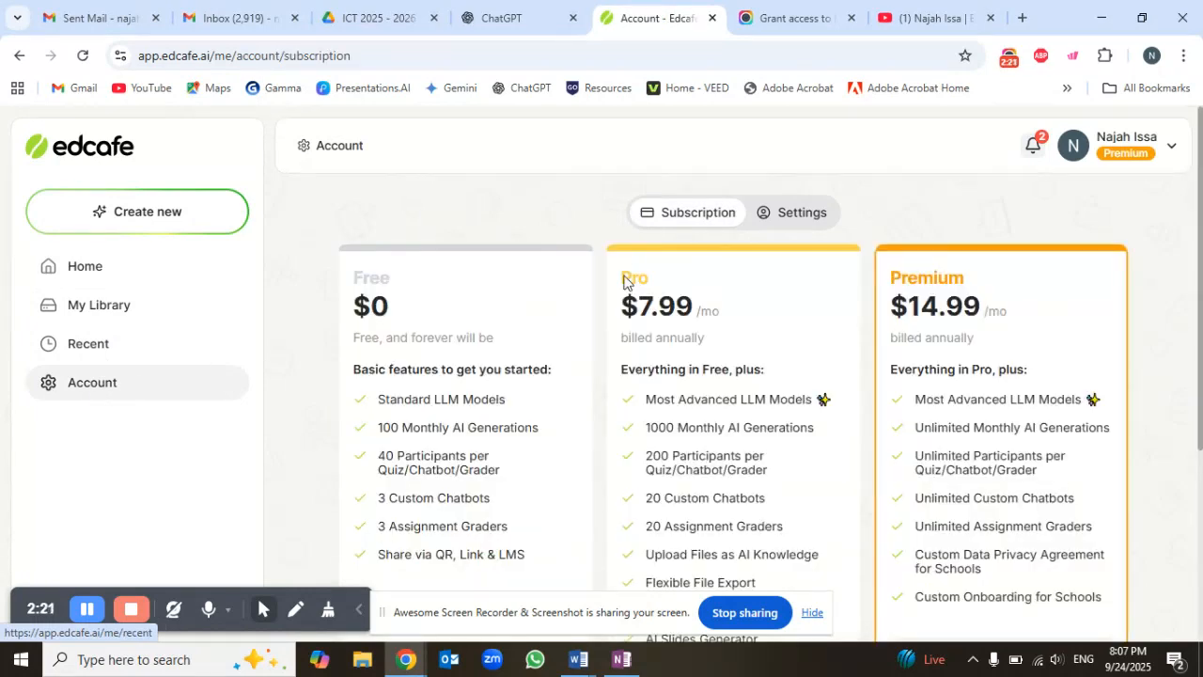
pyautogui.moveTo(1201, 193)
pyautogui.mouseDown()
pyautogui.moveTo(1201, 388)
pyautogui.moveTo(1201, 170)
pyautogui.mouseUp()
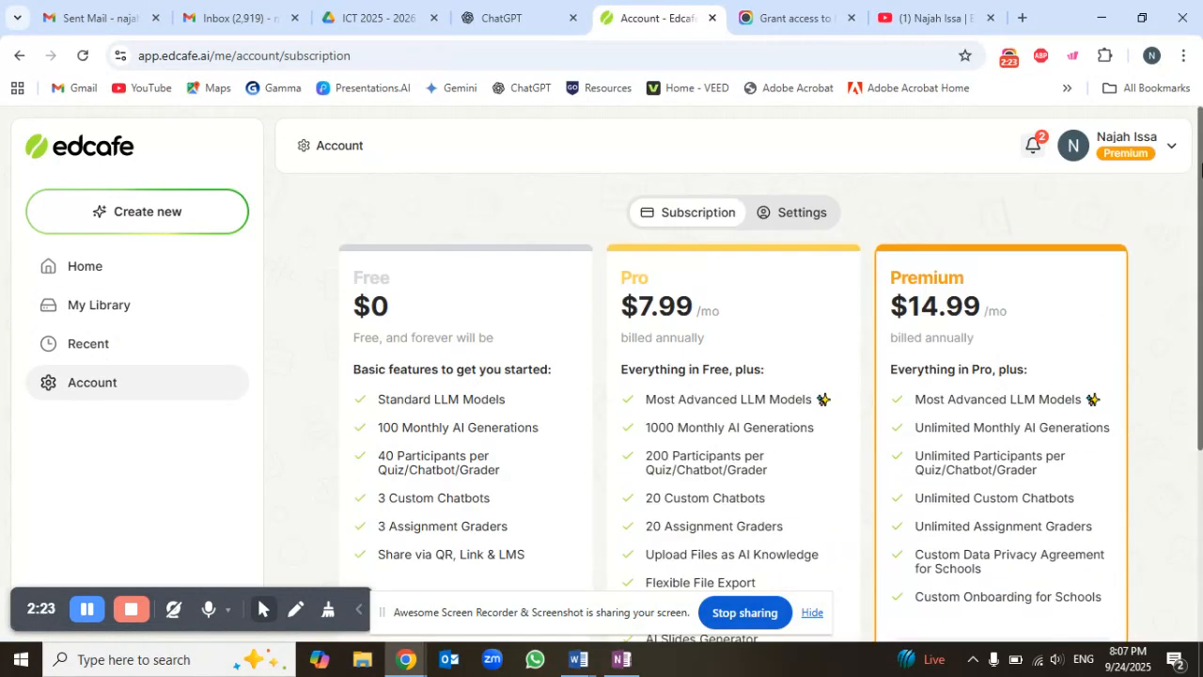
pyautogui.click(1172, 150)
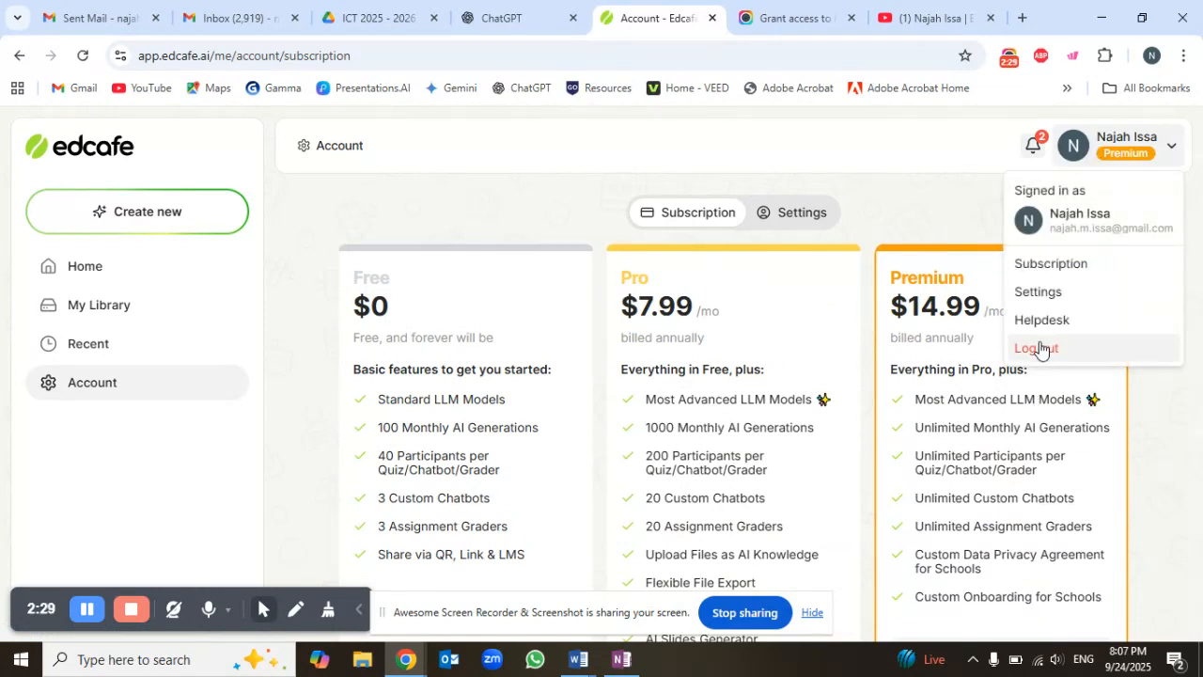
pyautogui.click(1174, 148)
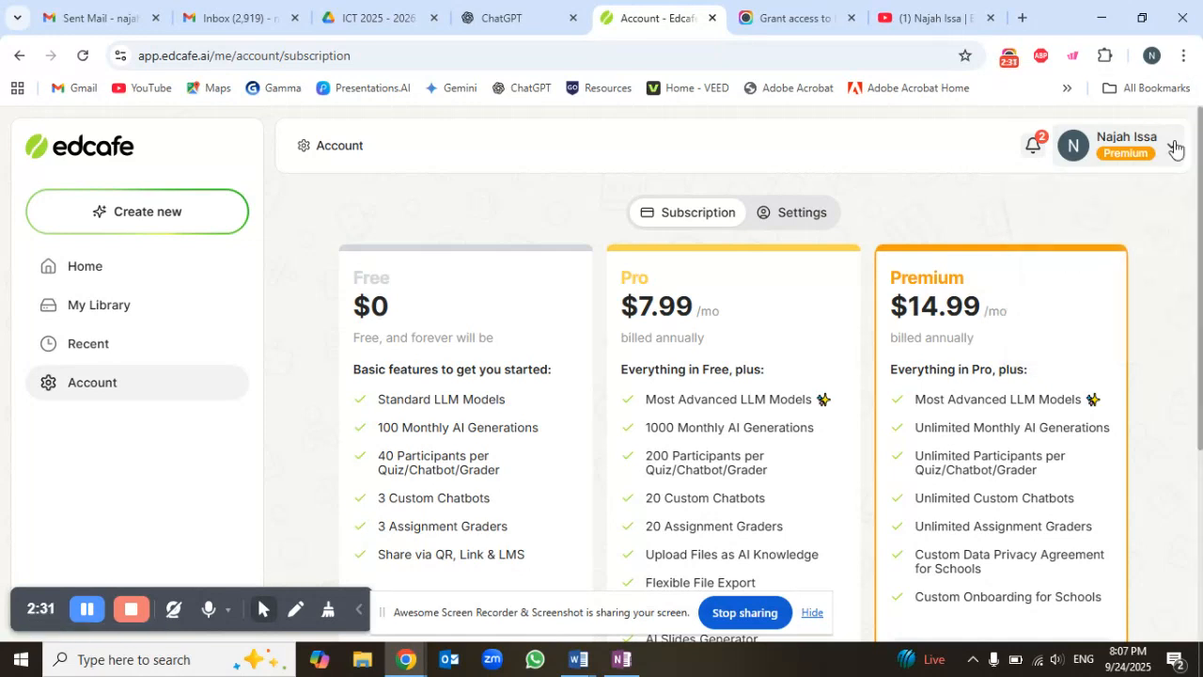
# - Start creating a new Lesson Plan and bring up its tutorial video briefly without playing it
pyautogui.click(147, 213)
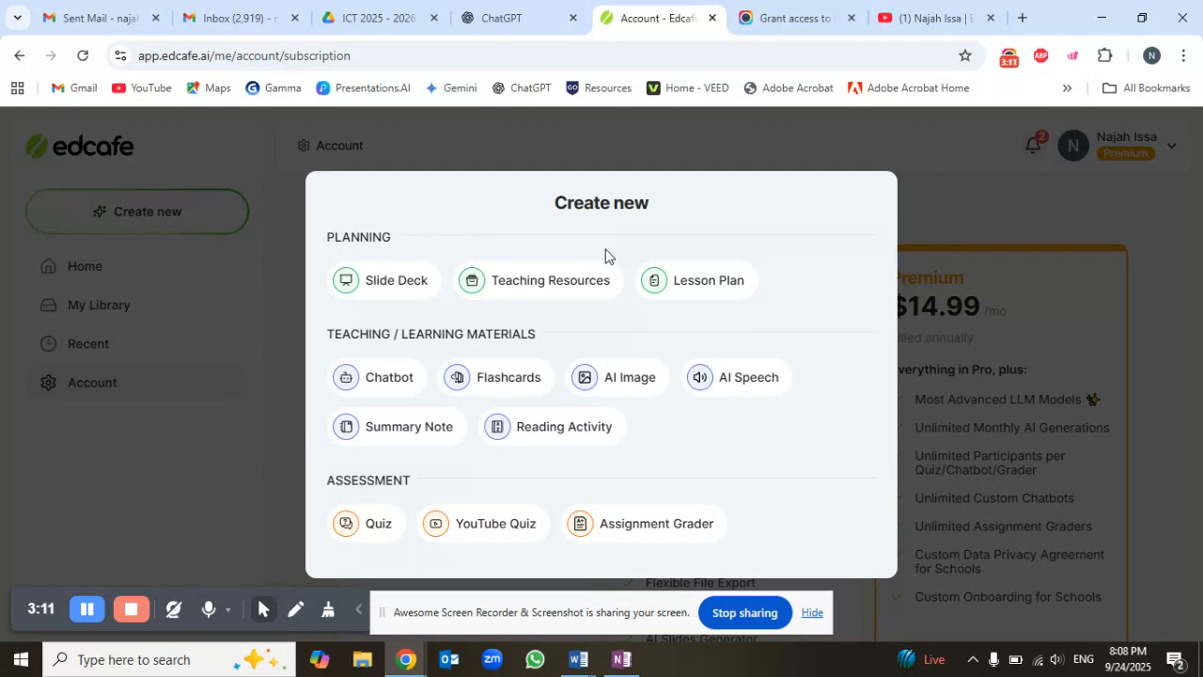
pyautogui.click(679, 287)
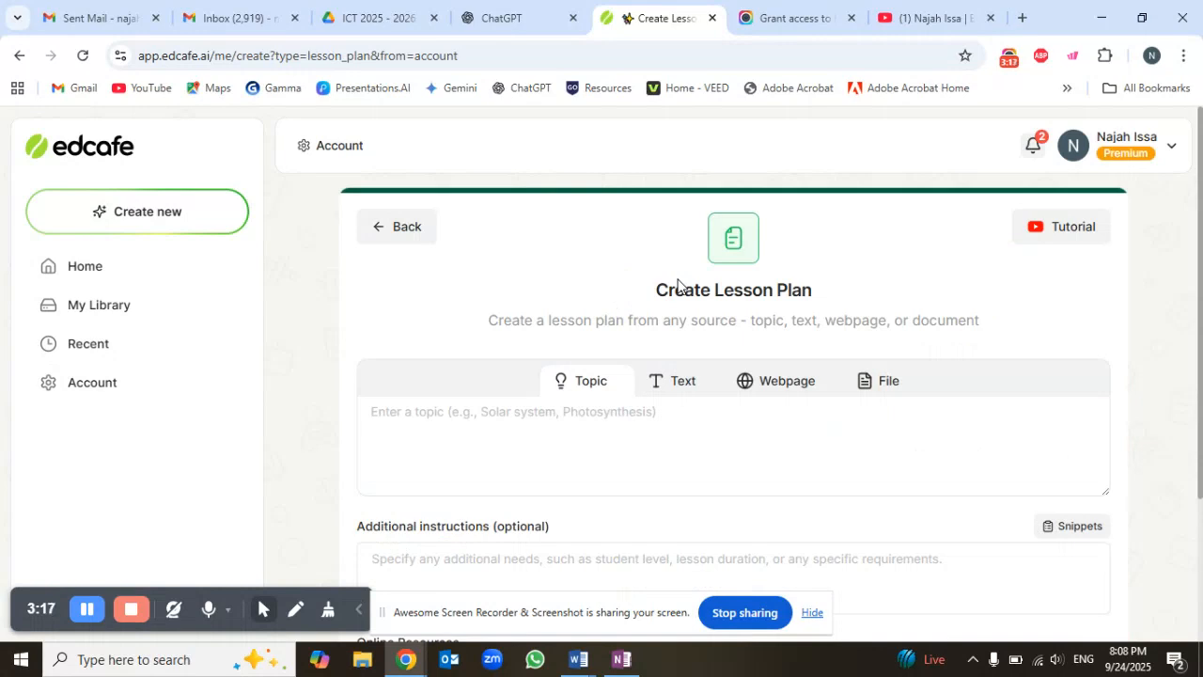
pyautogui.click(1055, 229)
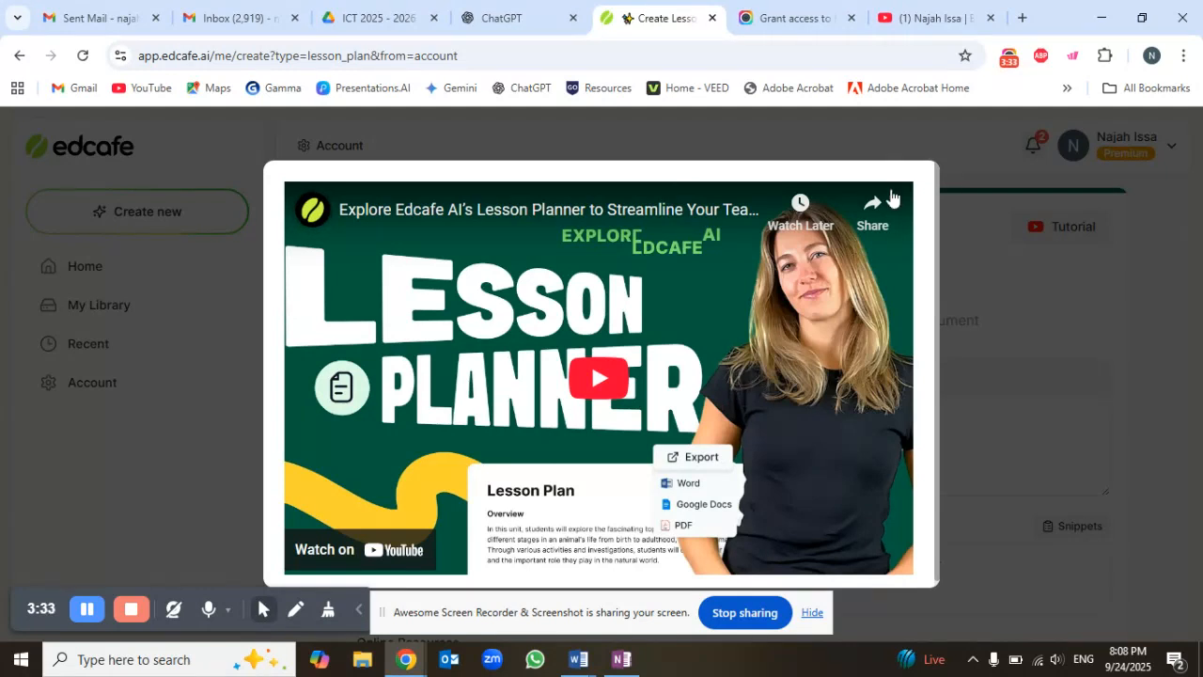
pyautogui.click(1167, 289)
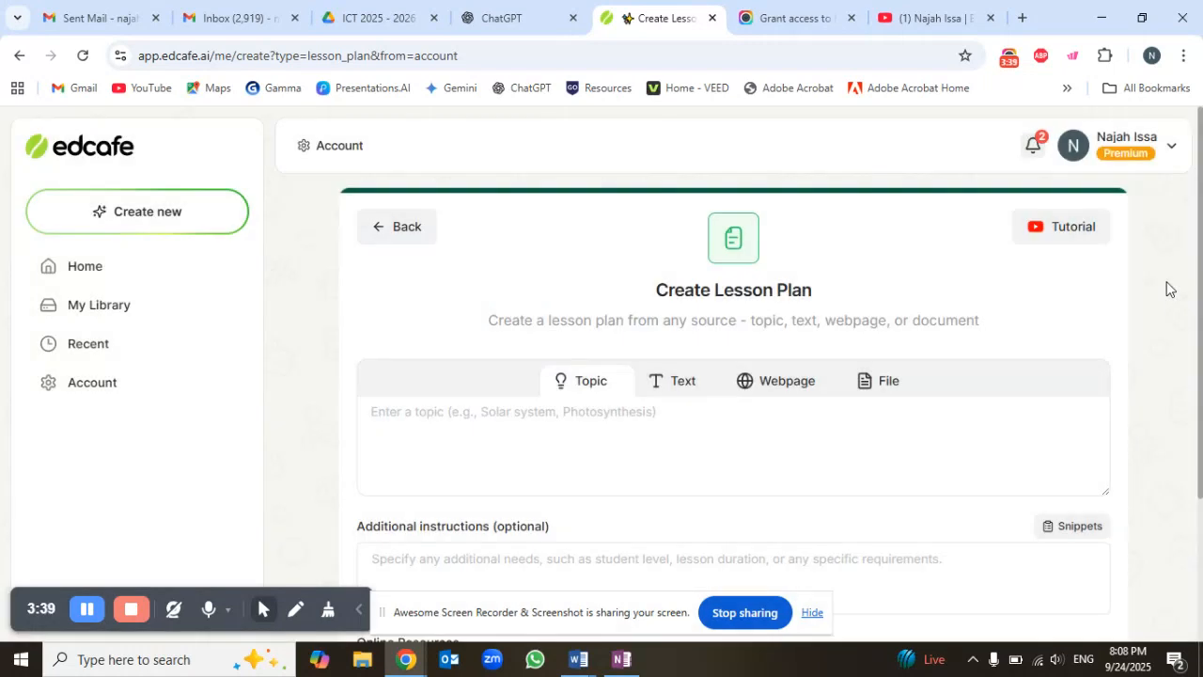
# - Examine the Text, Webpage and File source options for the lesson plan
pyautogui.moveTo(1201, 226); pyautogui.dragTo(1202, 249)
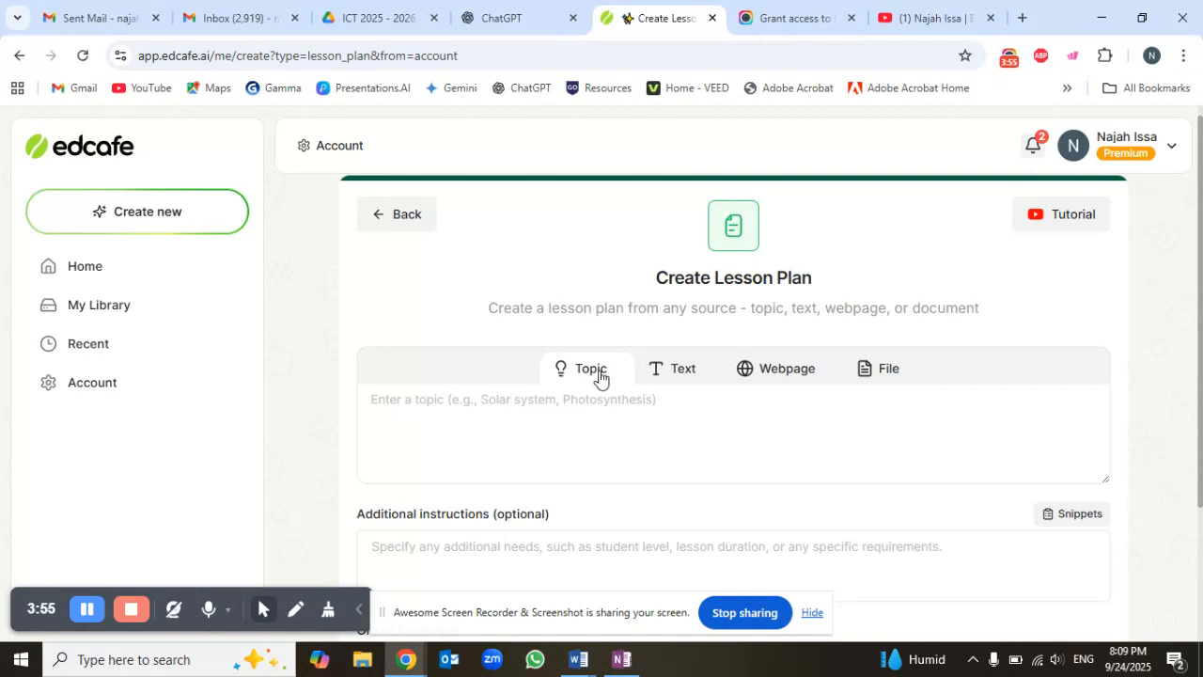
pyautogui.click(682, 372)
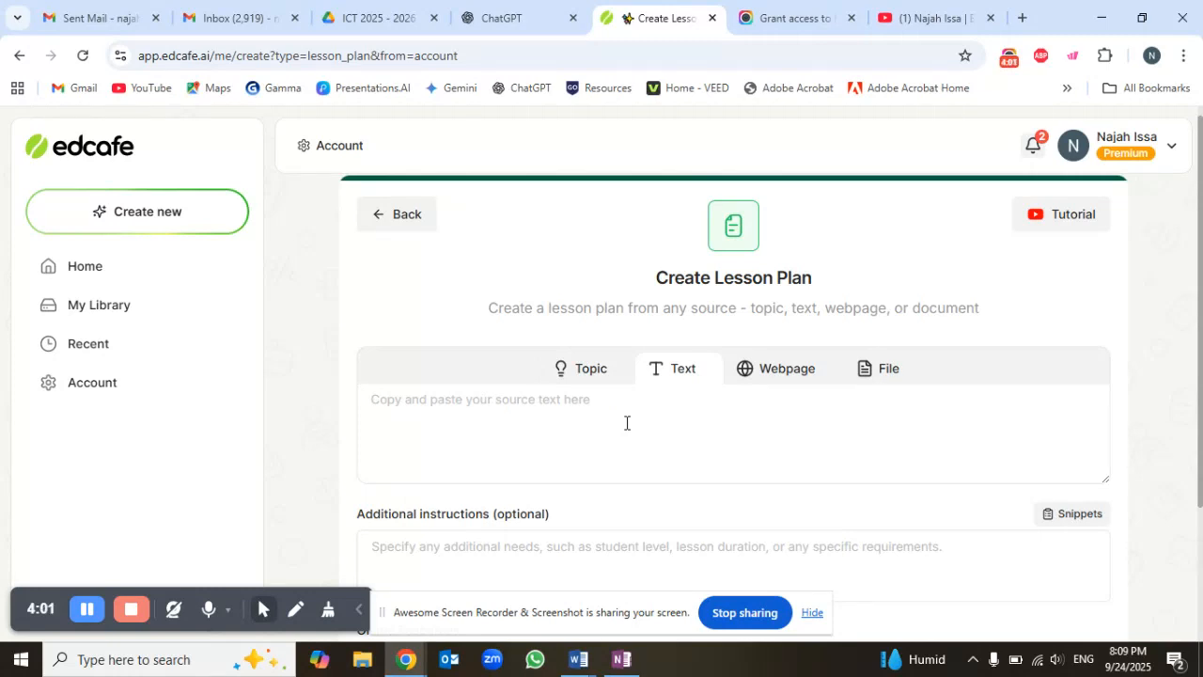
pyautogui.click(784, 374)
pyautogui.click(885, 372)
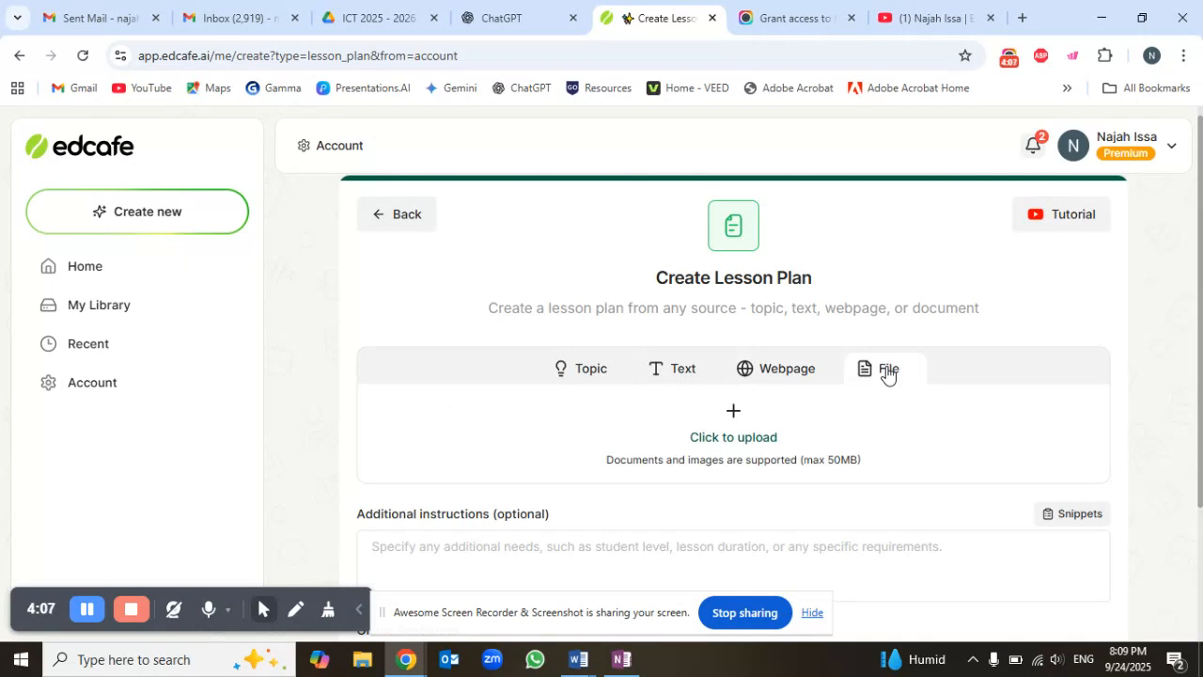
# - Use a topic as the lesson plan's source and enter "Adding Fractions with alike Denominators"
pyautogui.click(588, 380)
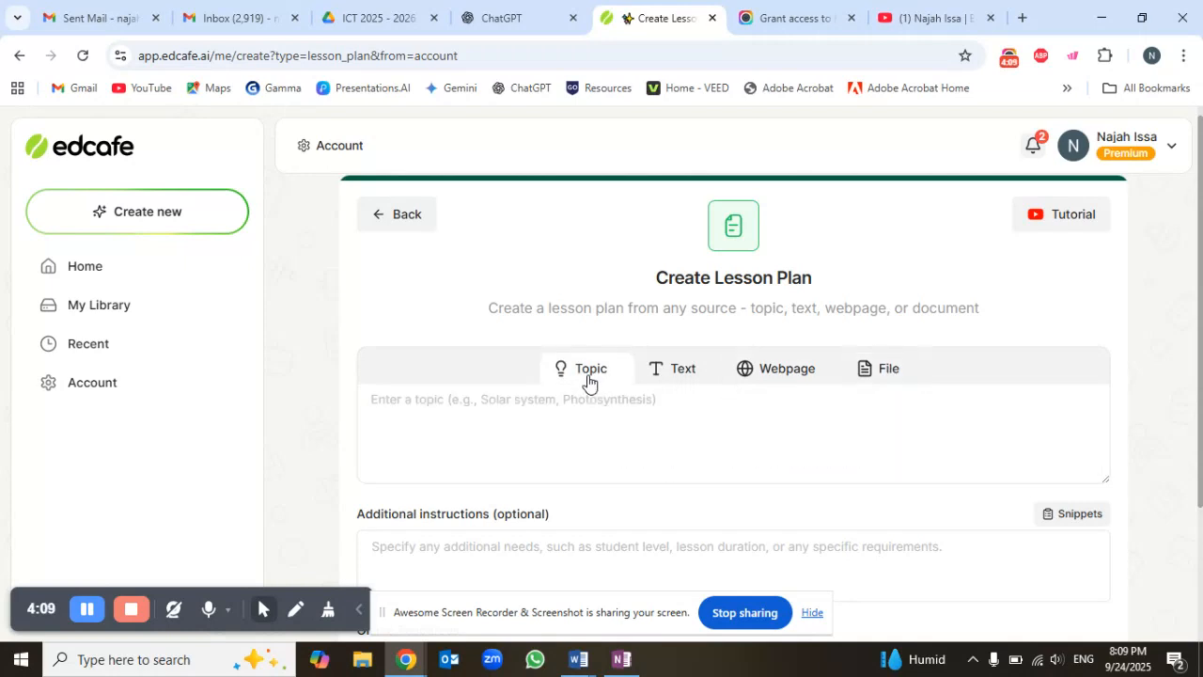
pyautogui.click(511, 406)
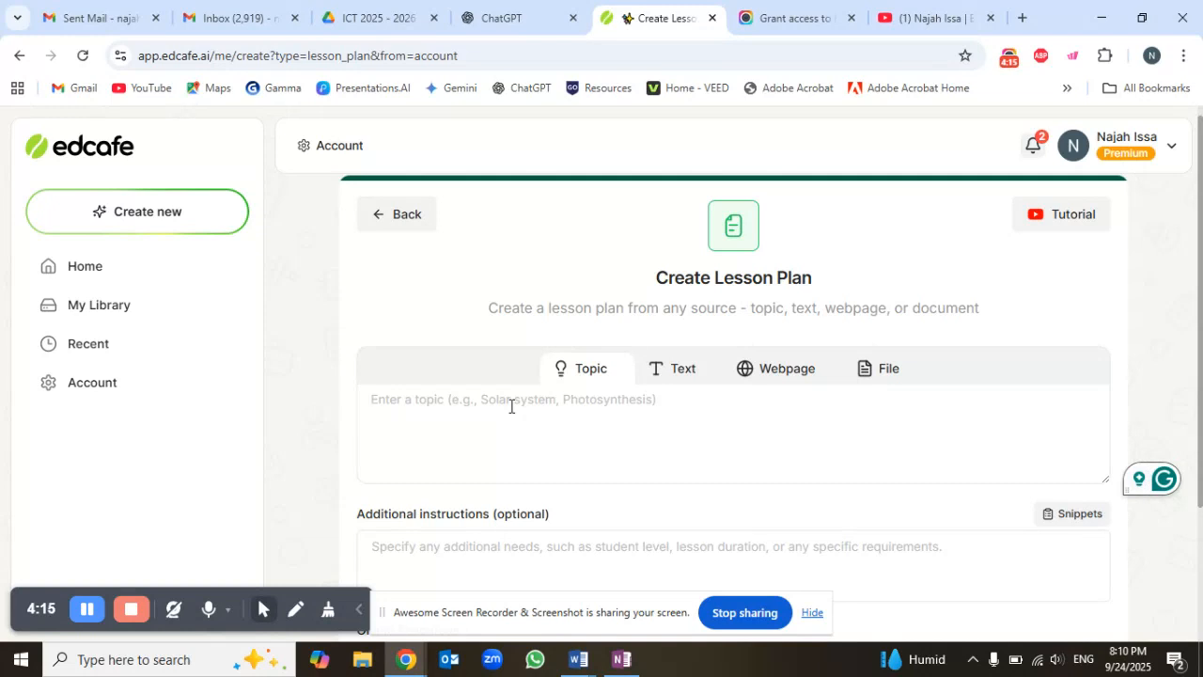
pyautogui.write('Addi')
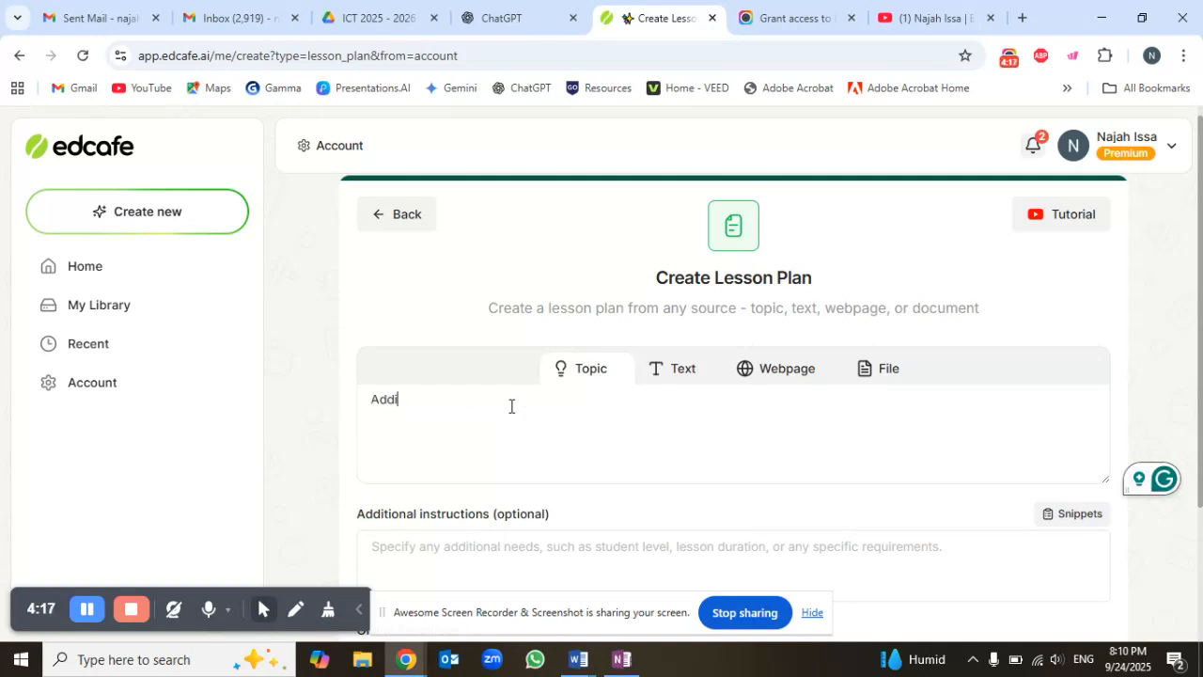
pyautogui.write('ng Fract')
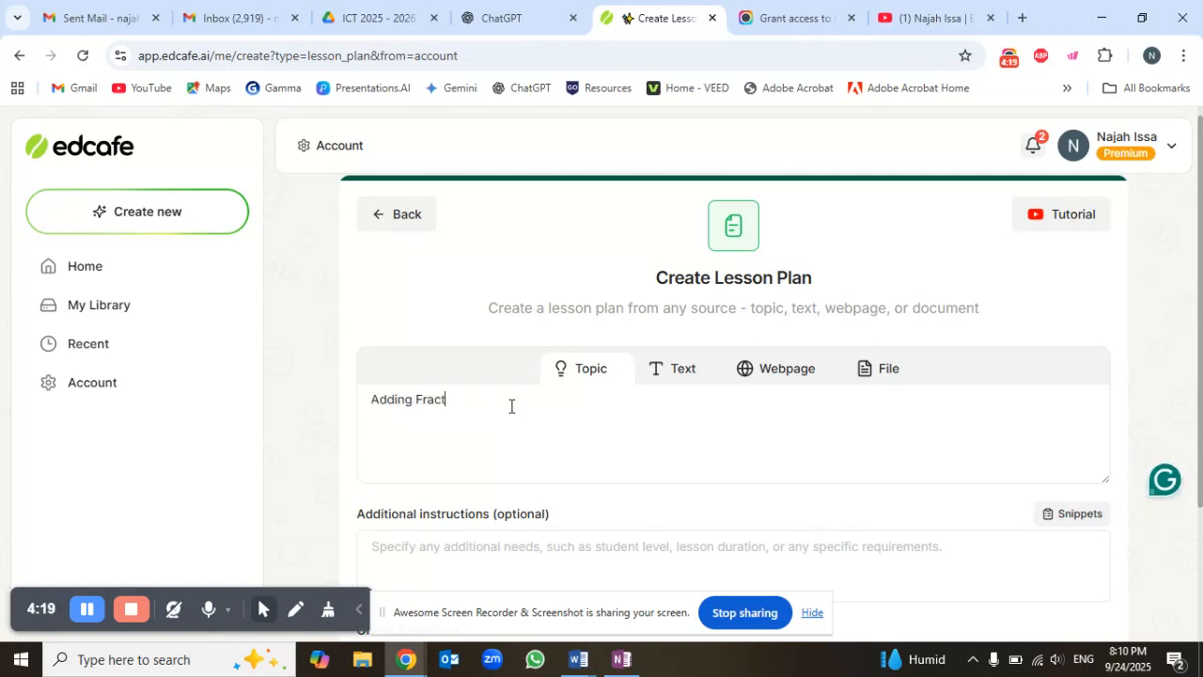
pyautogui.write('ions with alike Denominators')
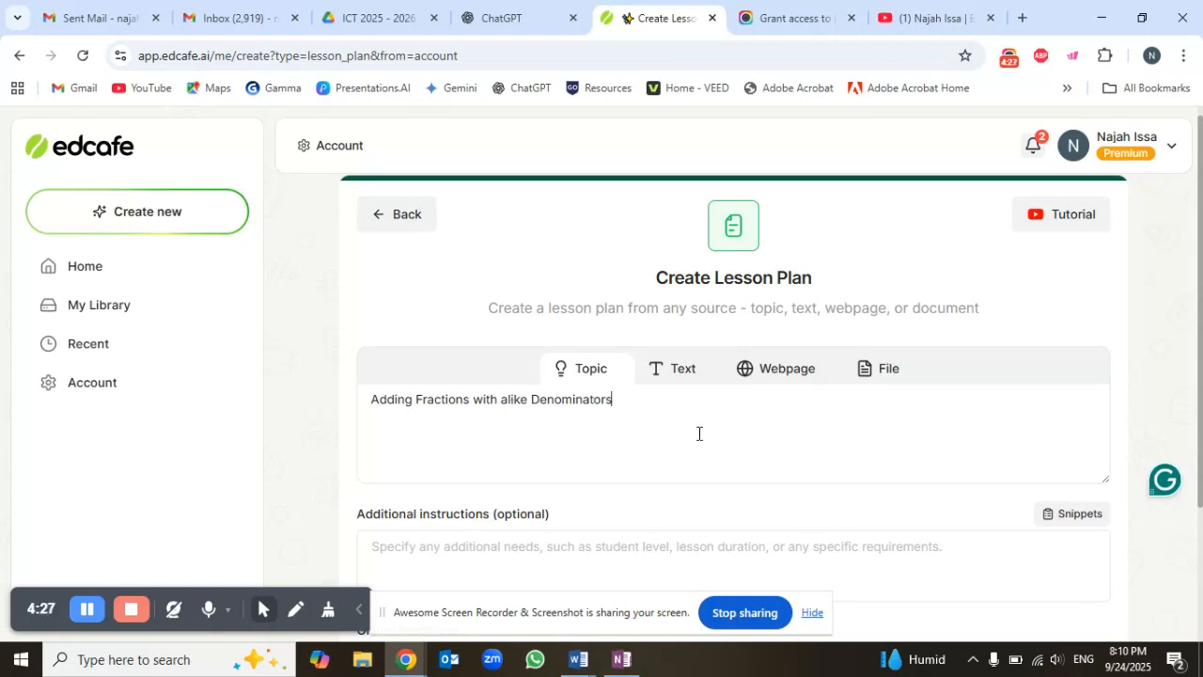
# - Enter "Grade 4 students , lebanese curriculum" as the lesson plan's additional instructions
pyautogui.scroll(-2, 756, 465)
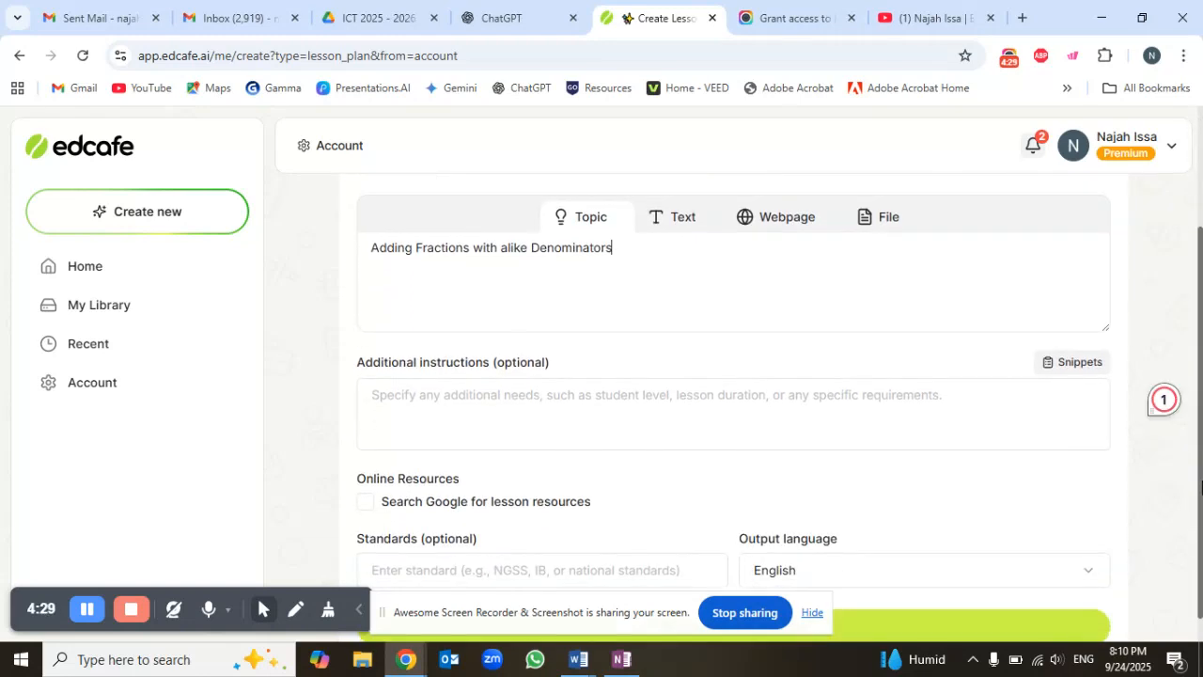
pyautogui.click(634, 395)
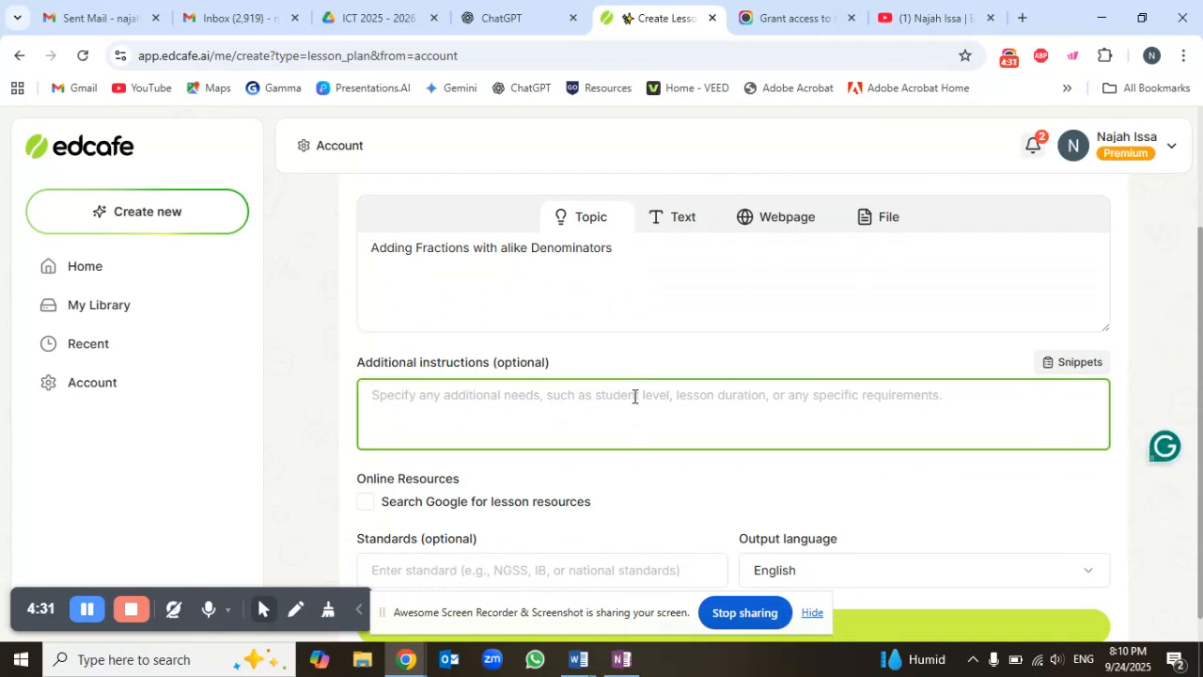
pyautogui.write('Grade 5')
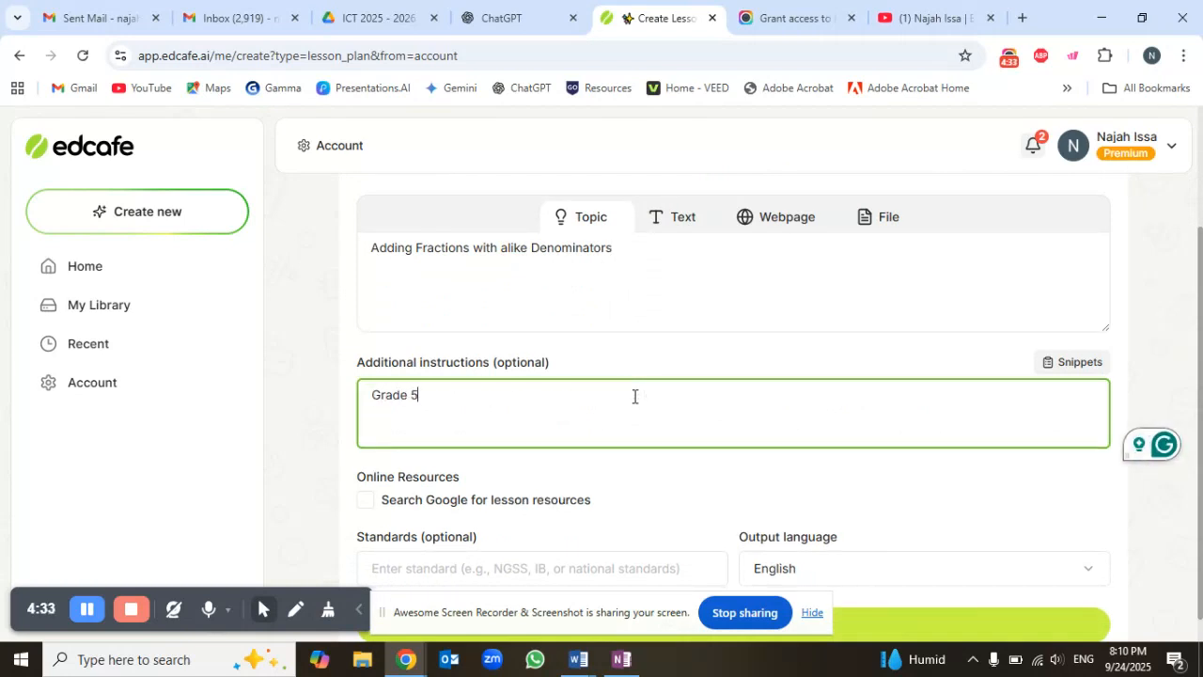
pyautogui.press('BackSpace')
pyautogui.write('4')
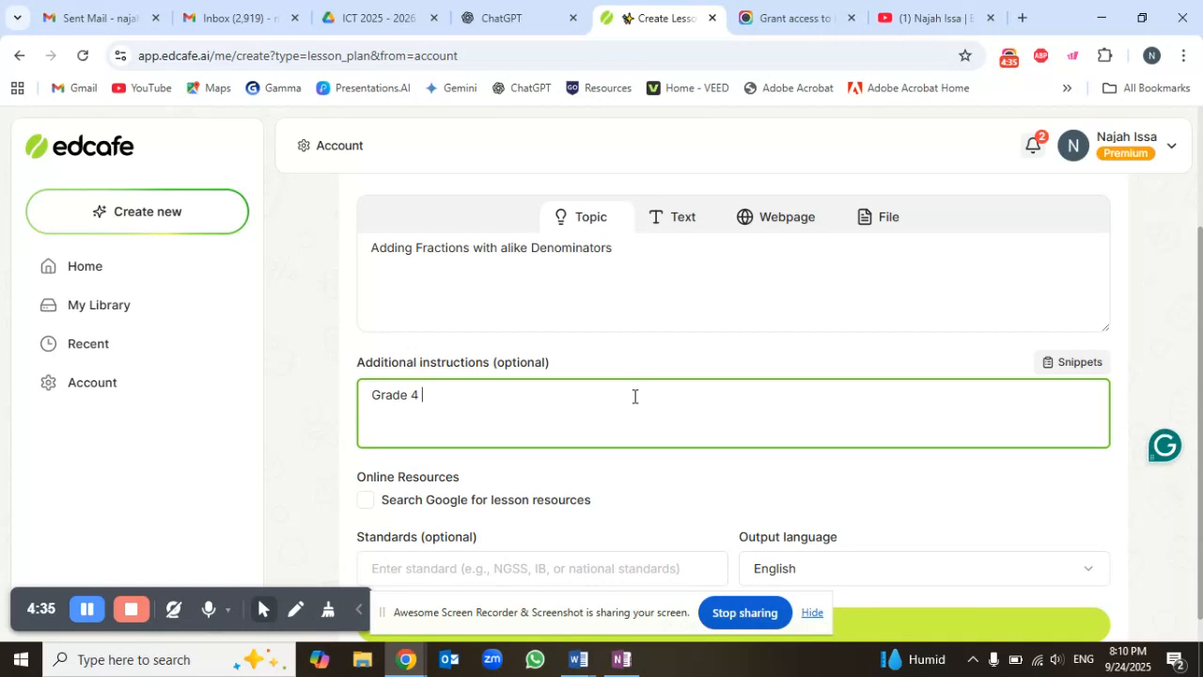
pyautogui.write(' students')
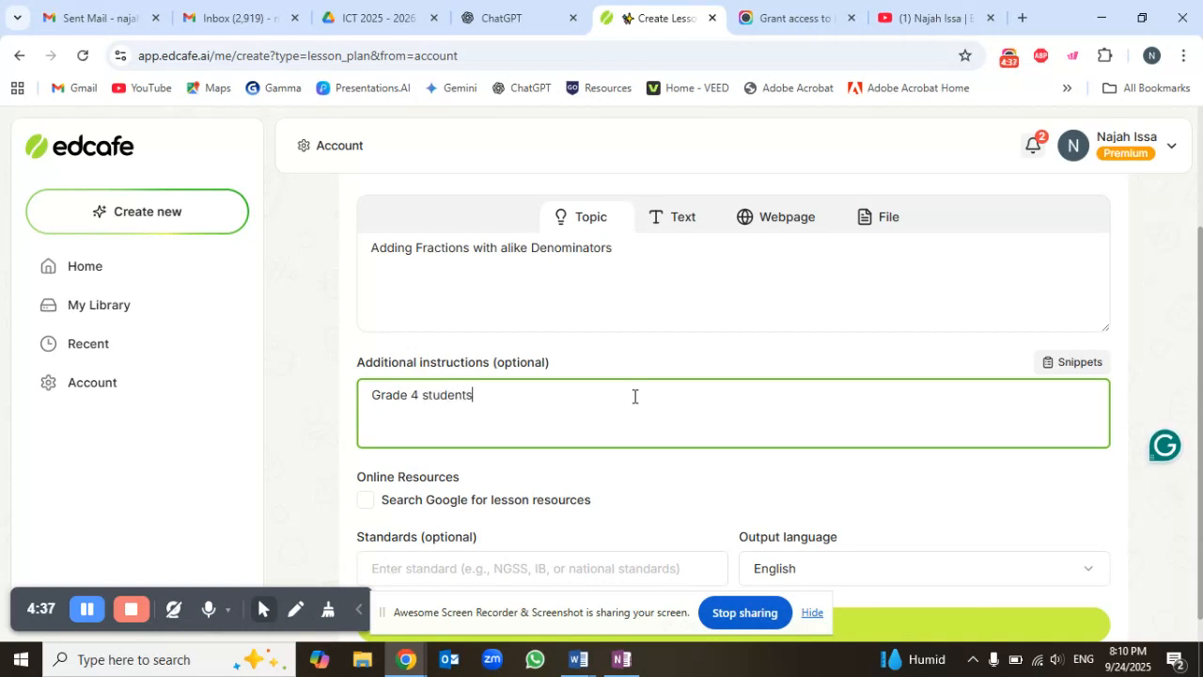
pyautogui.write(' , lebanese curri')
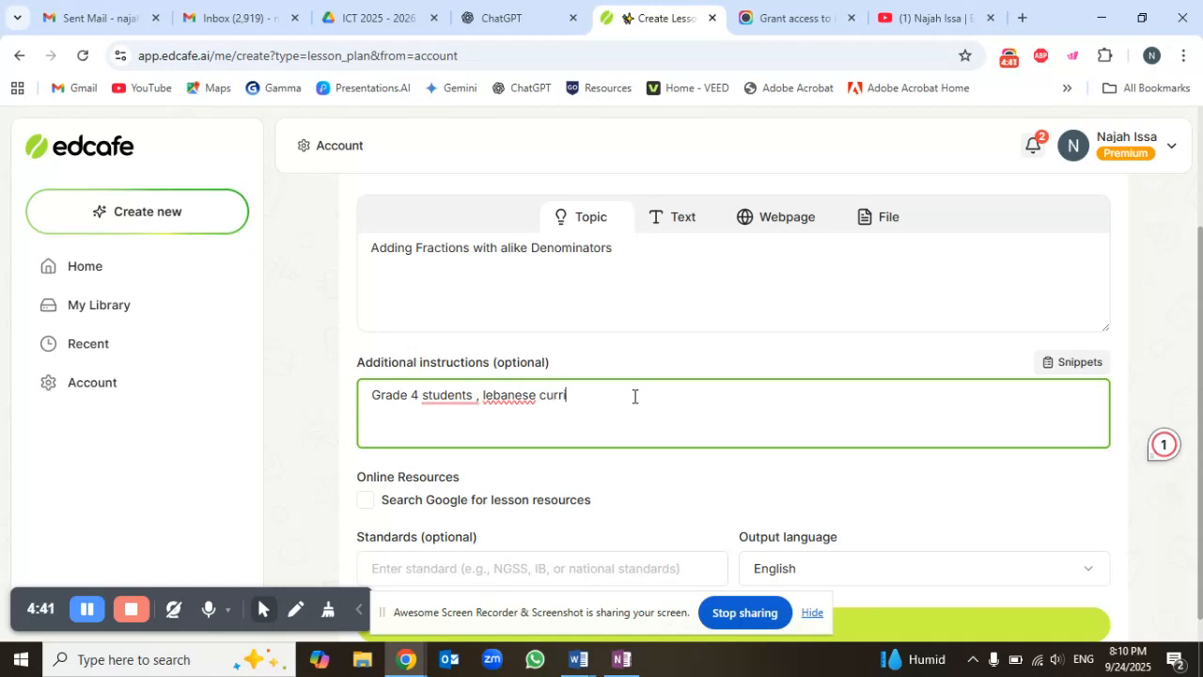
pyautogui.write('culum')
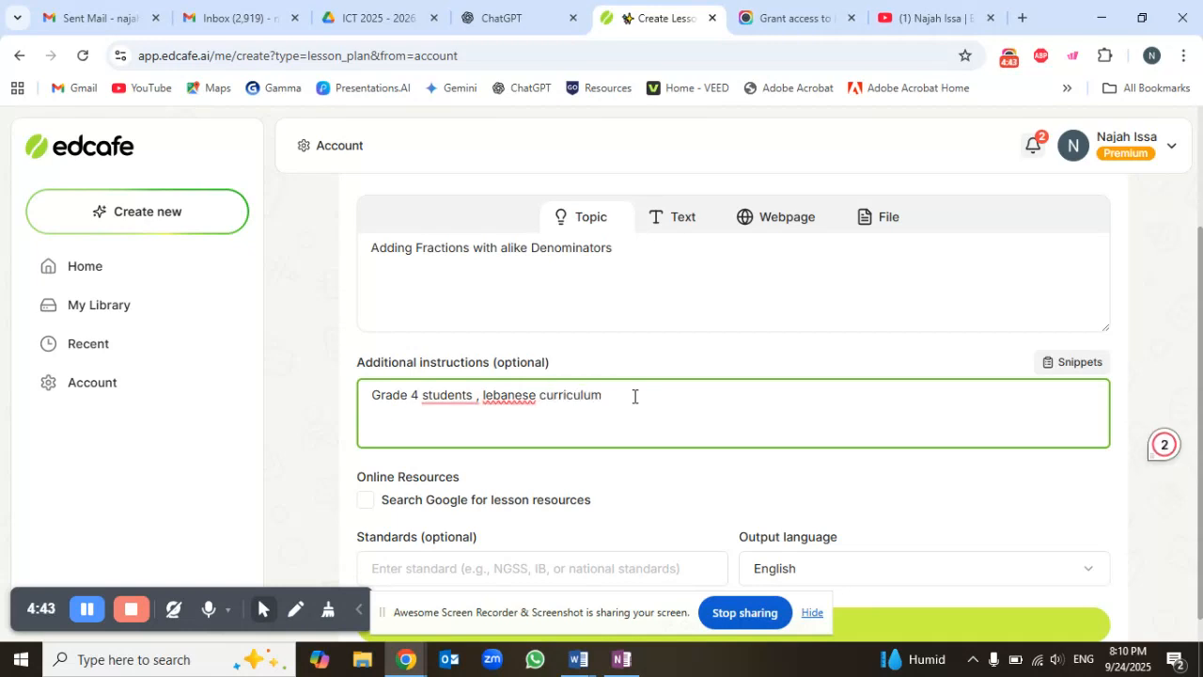
pyautogui.click(521, 396)
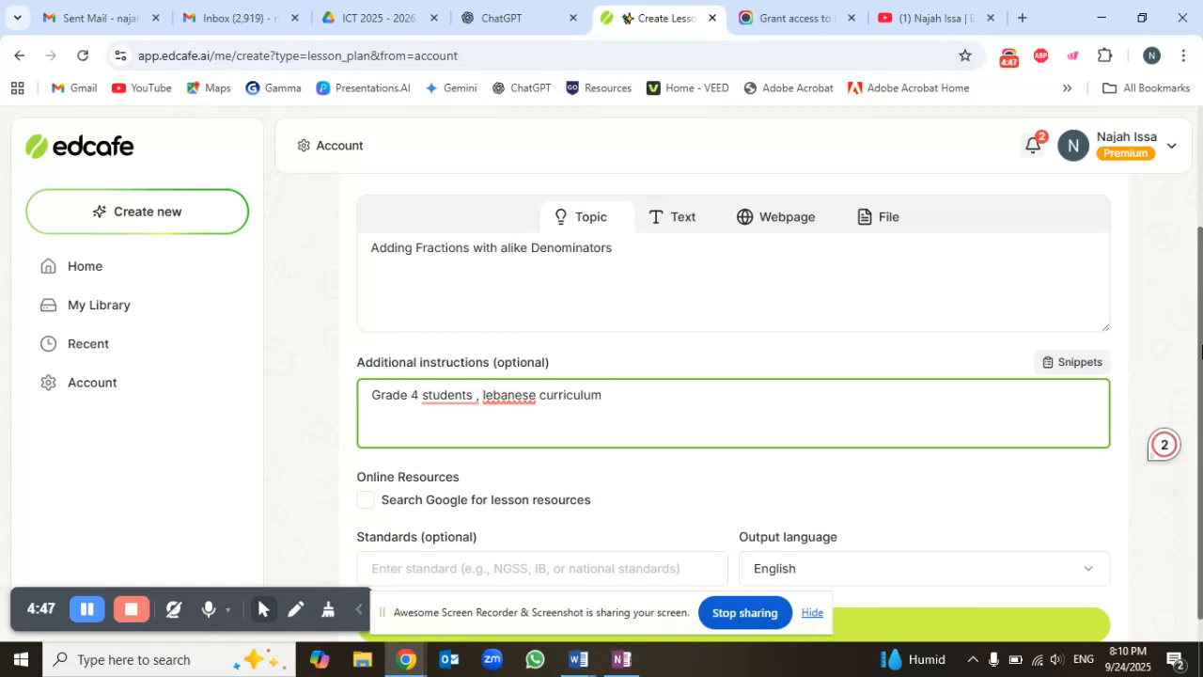
# - Examine the Google resource search and standards options for the lesson plan, leaving both unset
pyautogui.scroll(-1, 1200, 371)
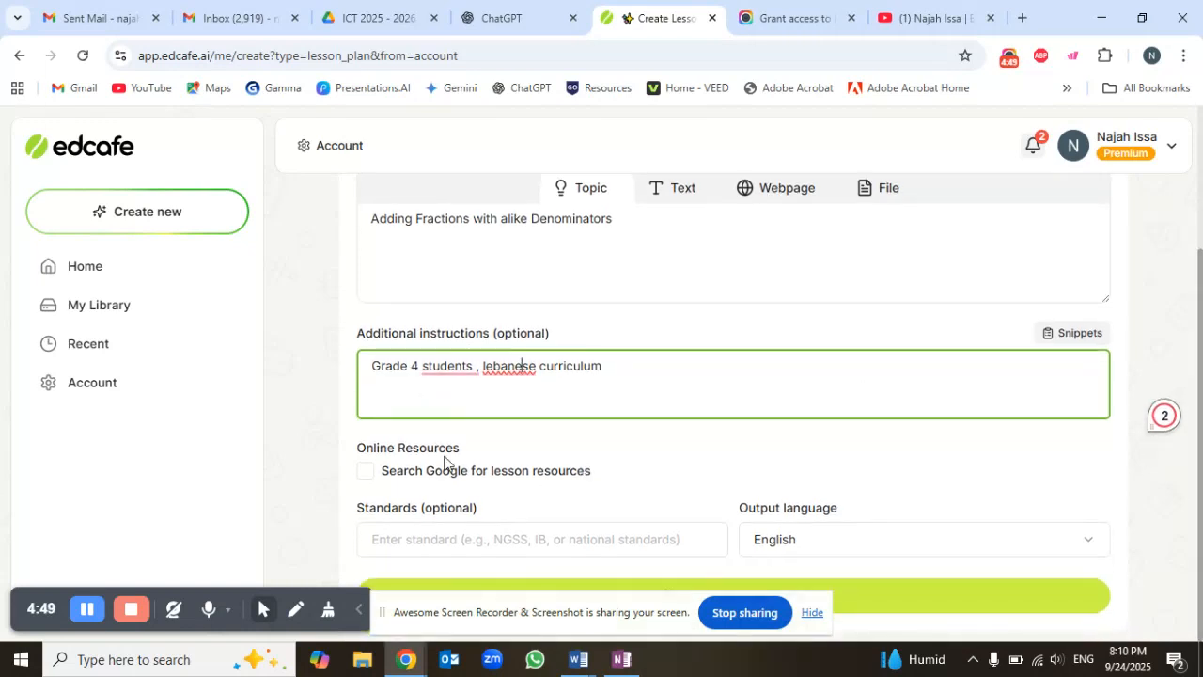
pyautogui.click(366, 472)
pyautogui.click(366, 480)
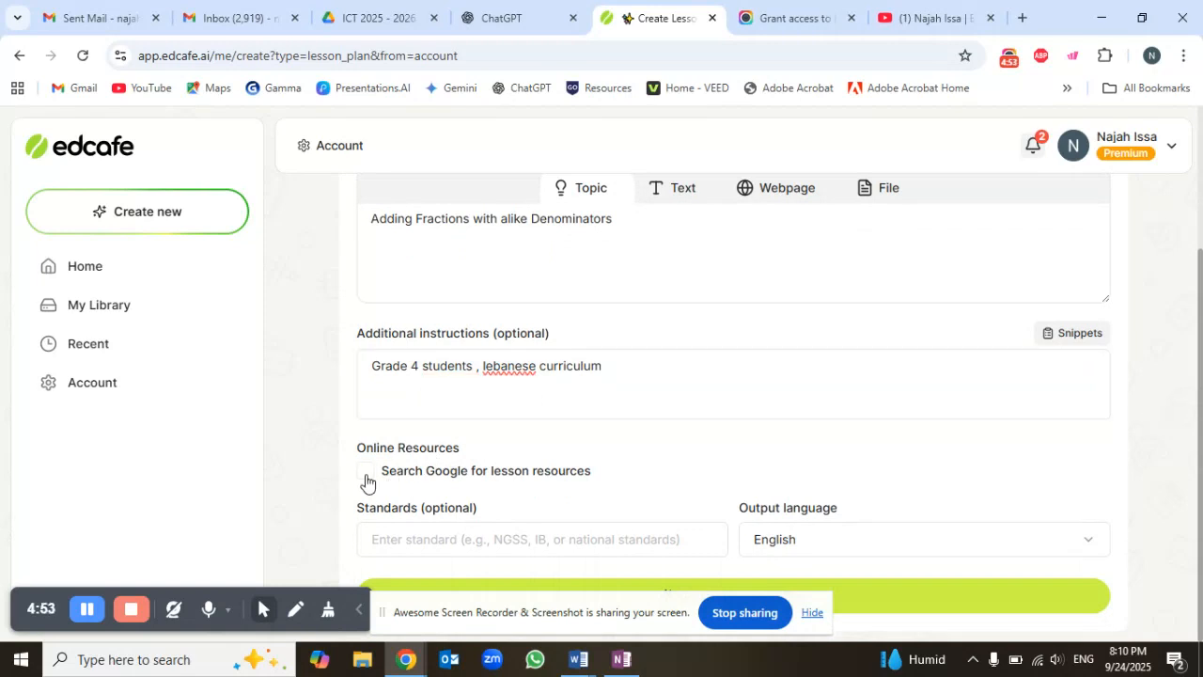
pyautogui.click(477, 548)
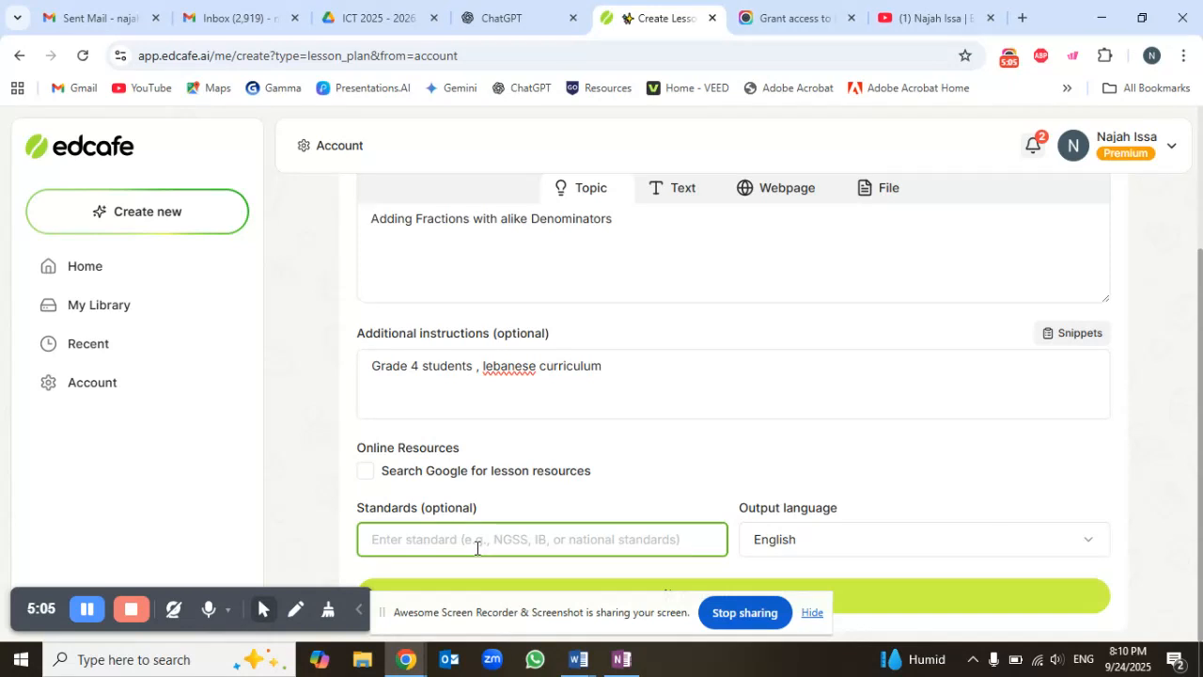
# - Look through the output languages, choose English and generate the lesson plan
pyautogui.click(932, 550)
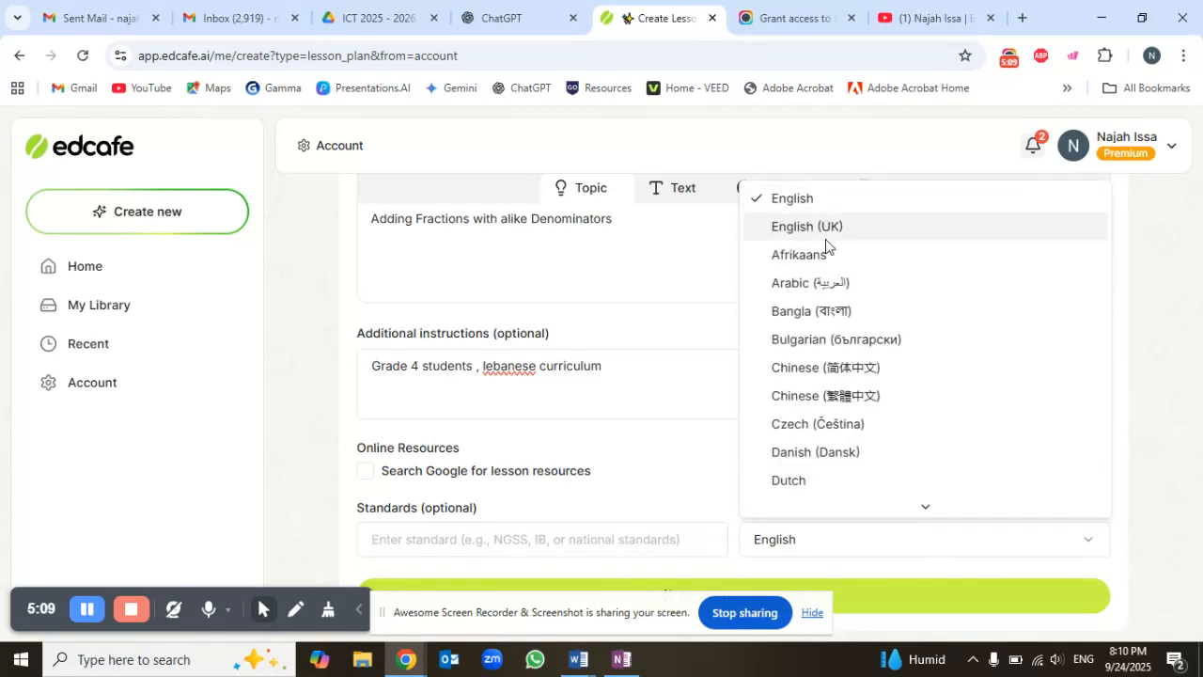
pyautogui.moveTo(893, 500)
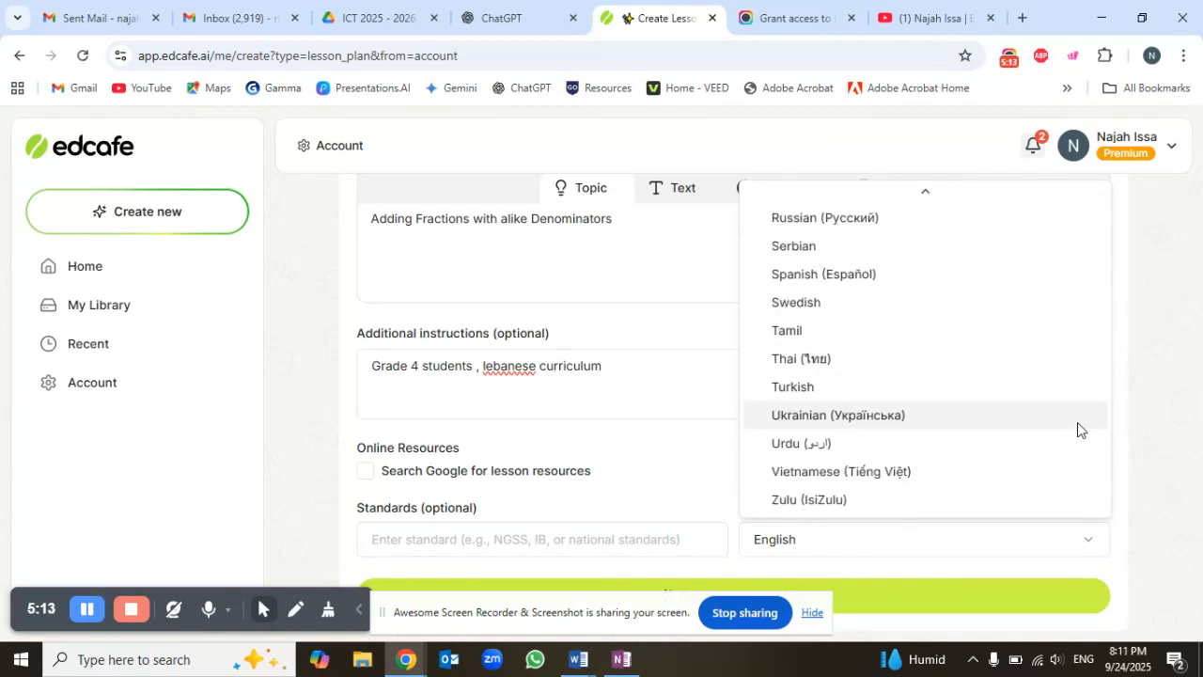
pyautogui.moveTo(927, 197)
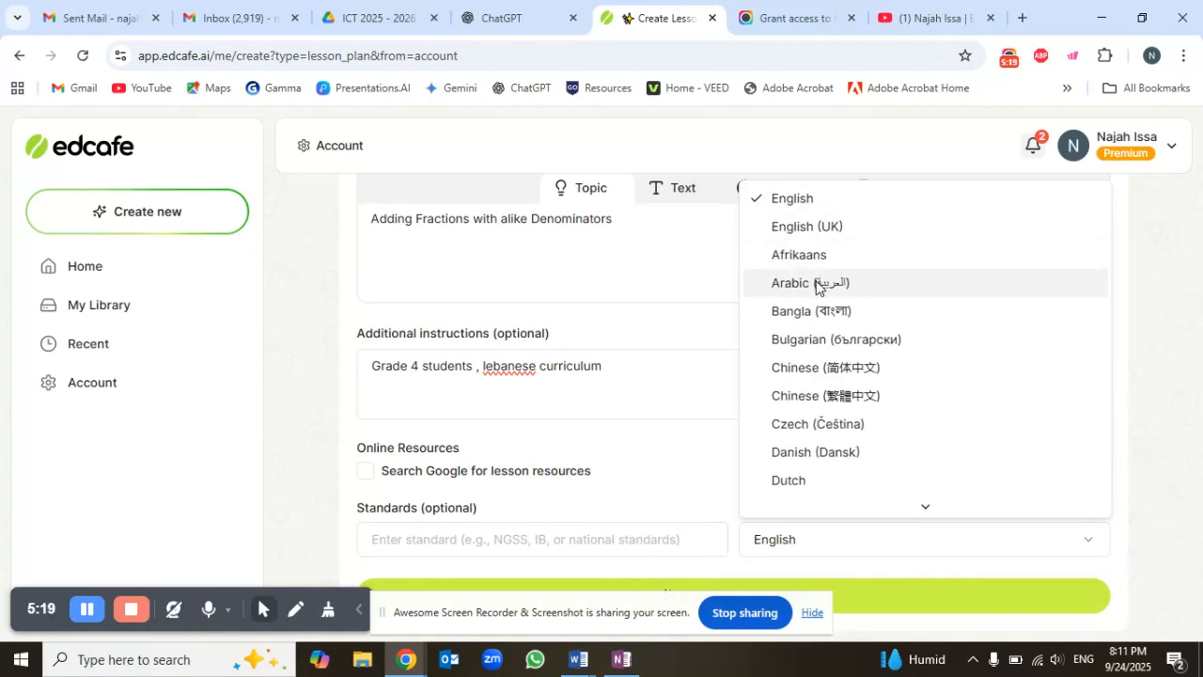
pyautogui.click(819, 201)
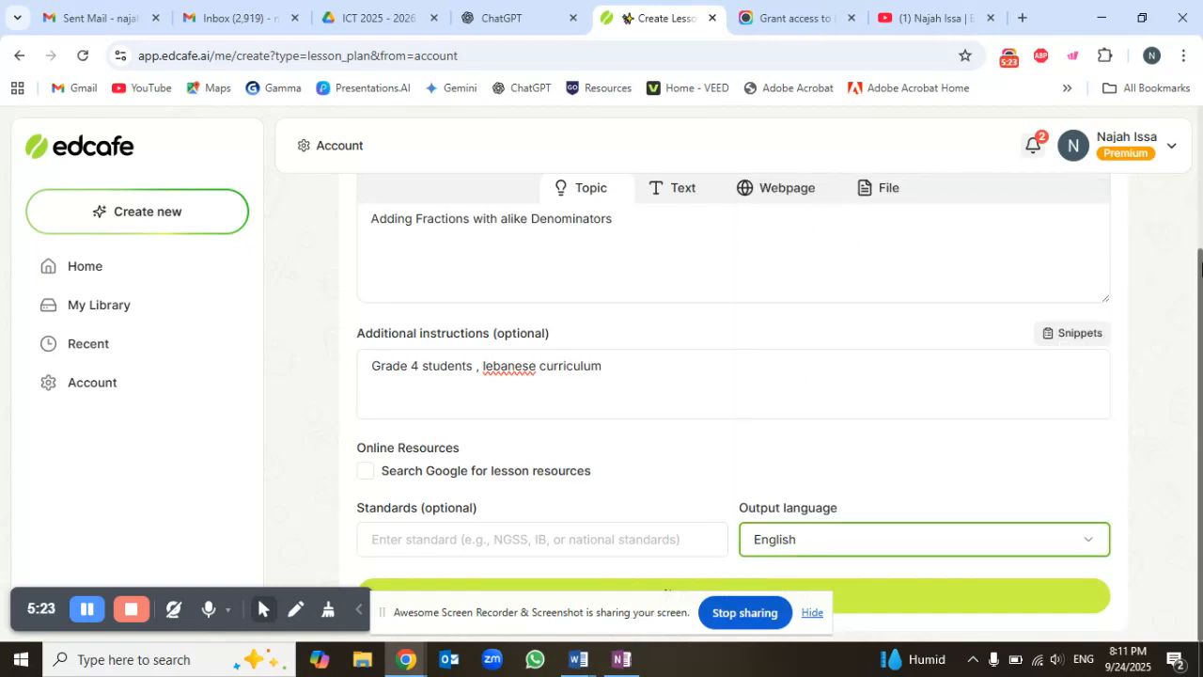
pyautogui.click(944, 607)
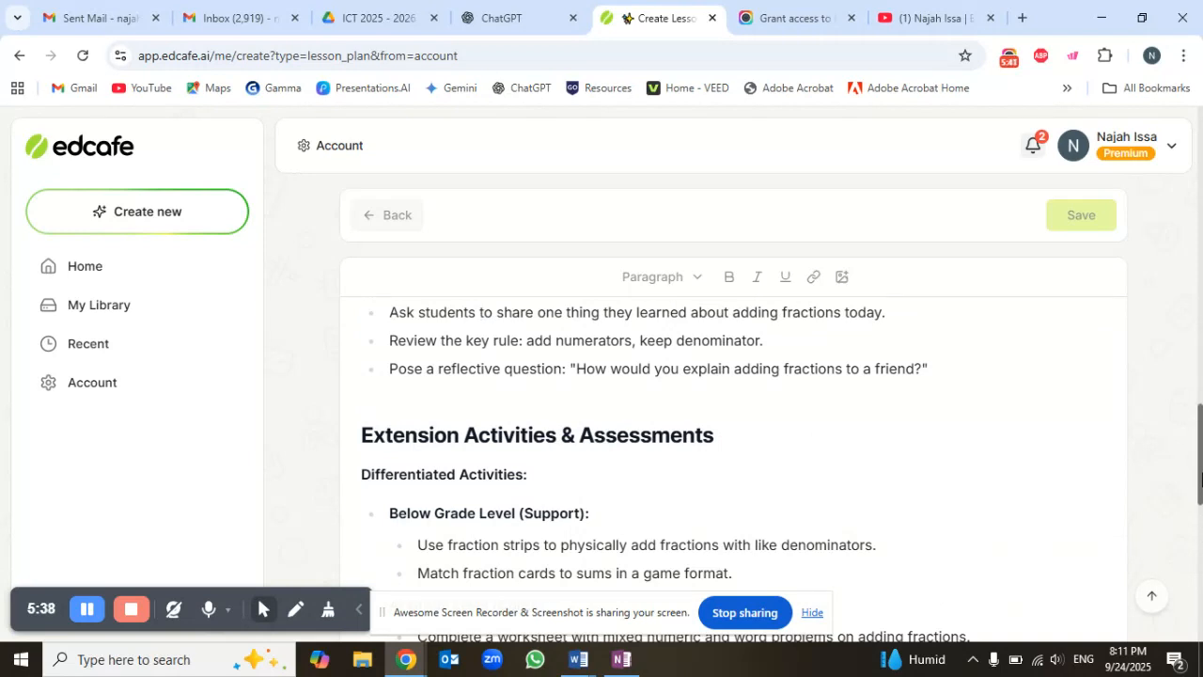
# - Review the generated lesson plan from its title through Extension Activities & Assessments and return to the beginning
pyautogui.moveTo(1201, 427); pyautogui.dragTo(1201, 118)
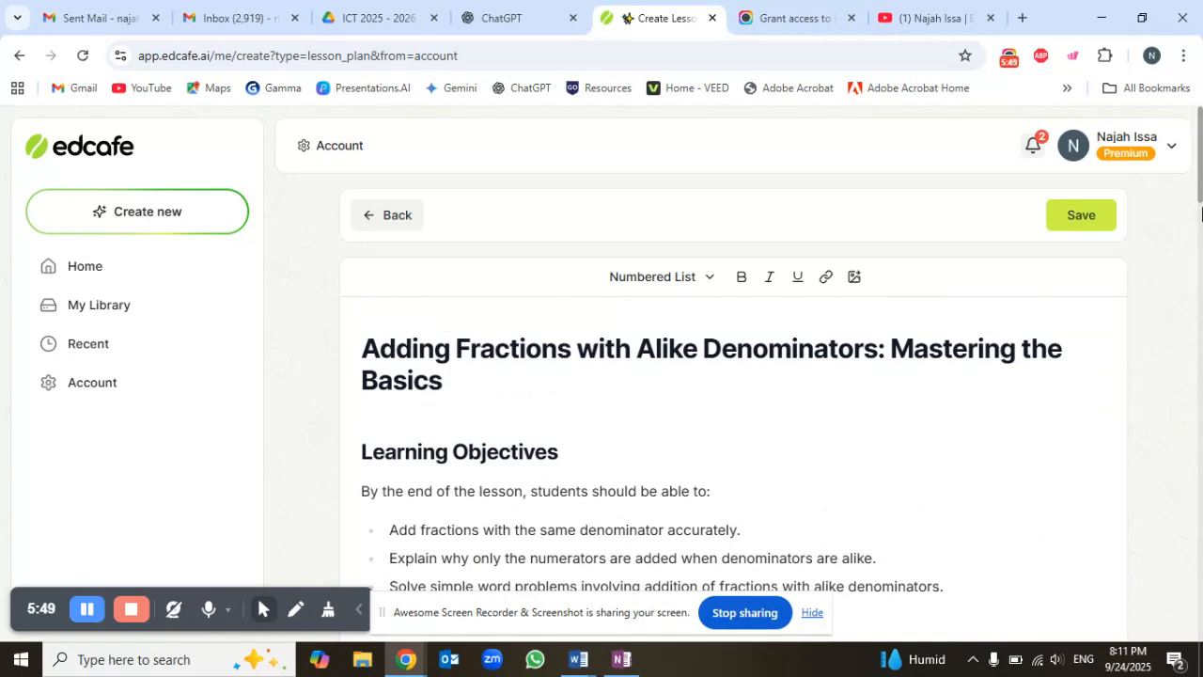
pyautogui.moveTo(1202, 172); pyautogui.dragTo(1202, 465)
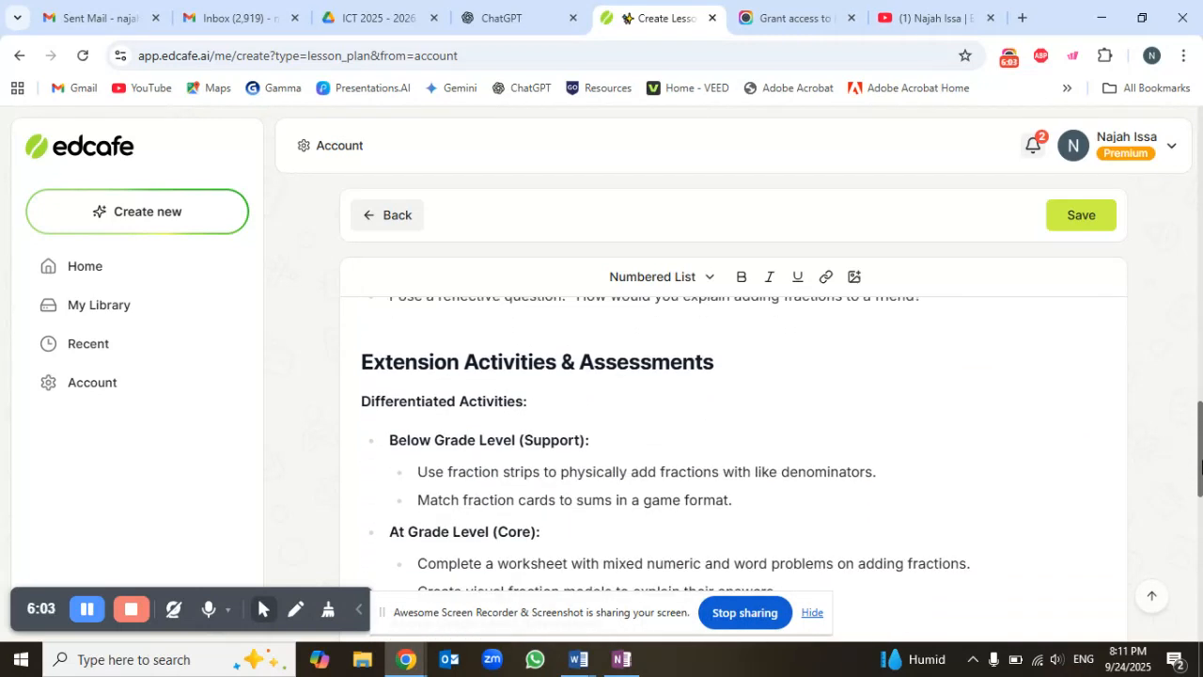
pyautogui.moveTo(1201, 465); pyautogui.dragTo(1202, 141)
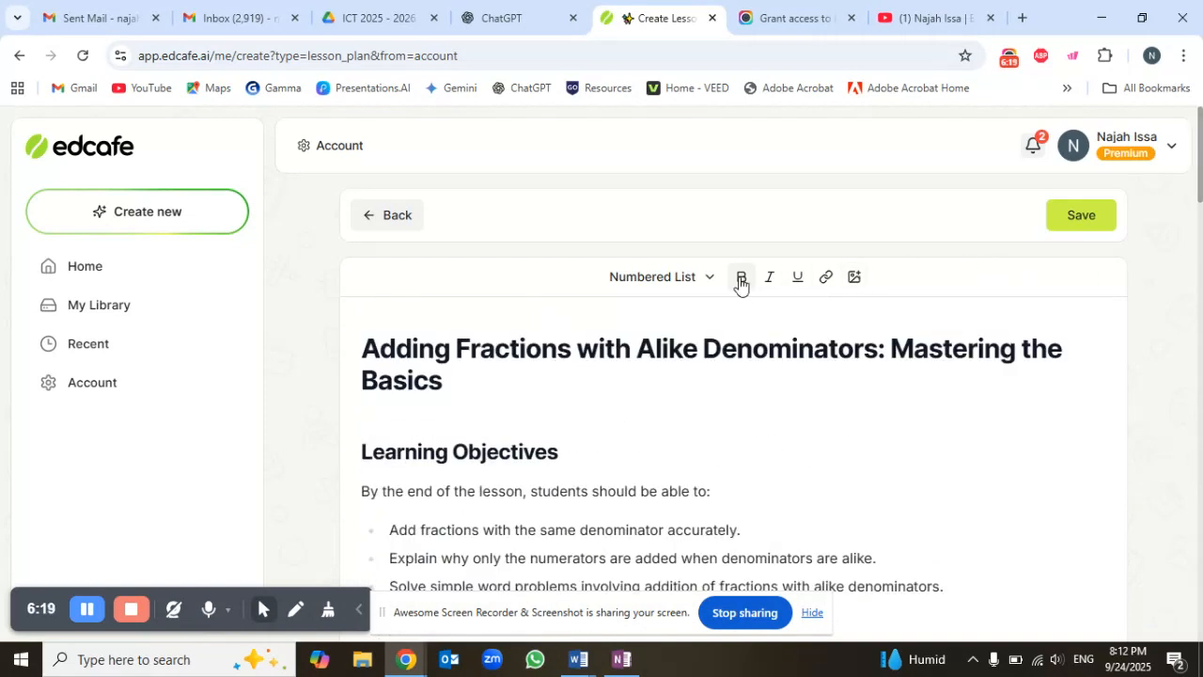
# - Try selecting part of the first learning objective and look at the editor's link insertion options without adding a link
pyautogui.click(502, 524)
pyautogui.moveTo(480, 532); pyautogui.dragTo(731, 531)
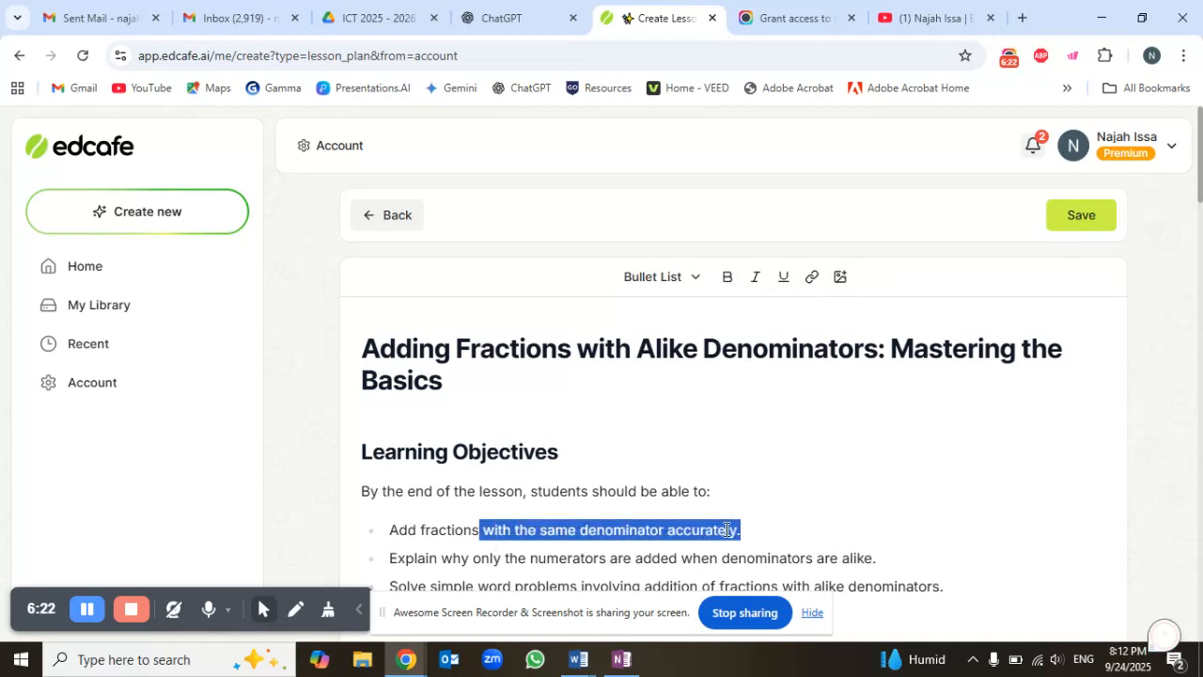
pyautogui.click(817, 497)
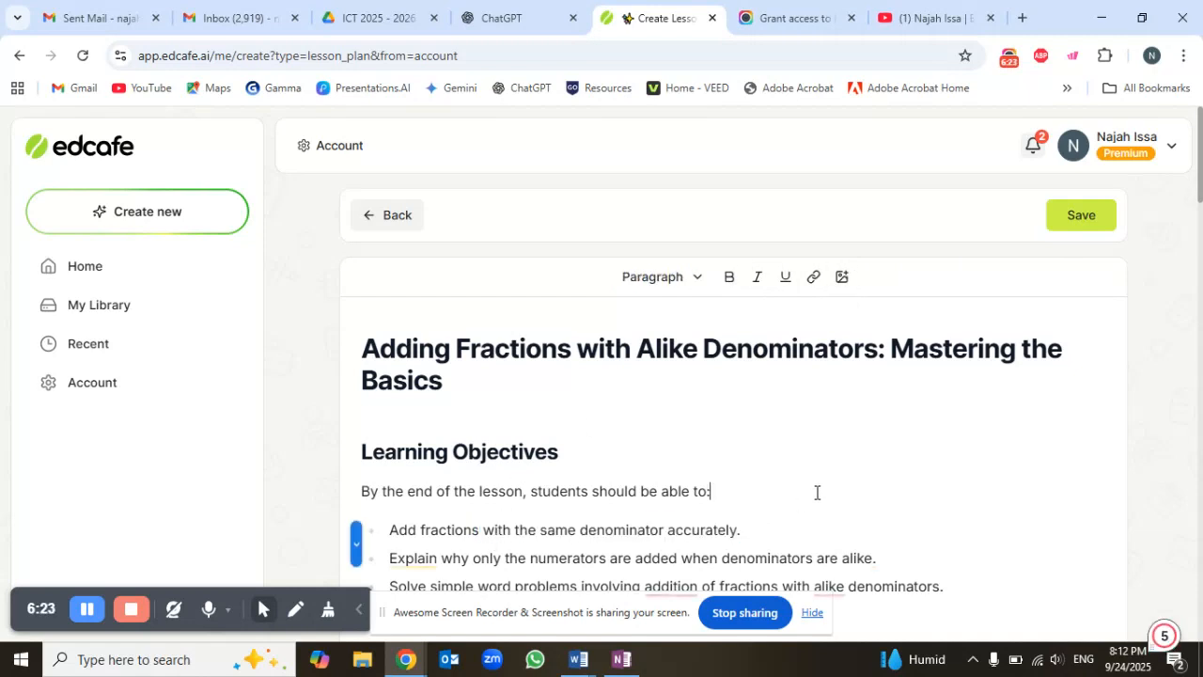
pyautogui.click(815, 278)
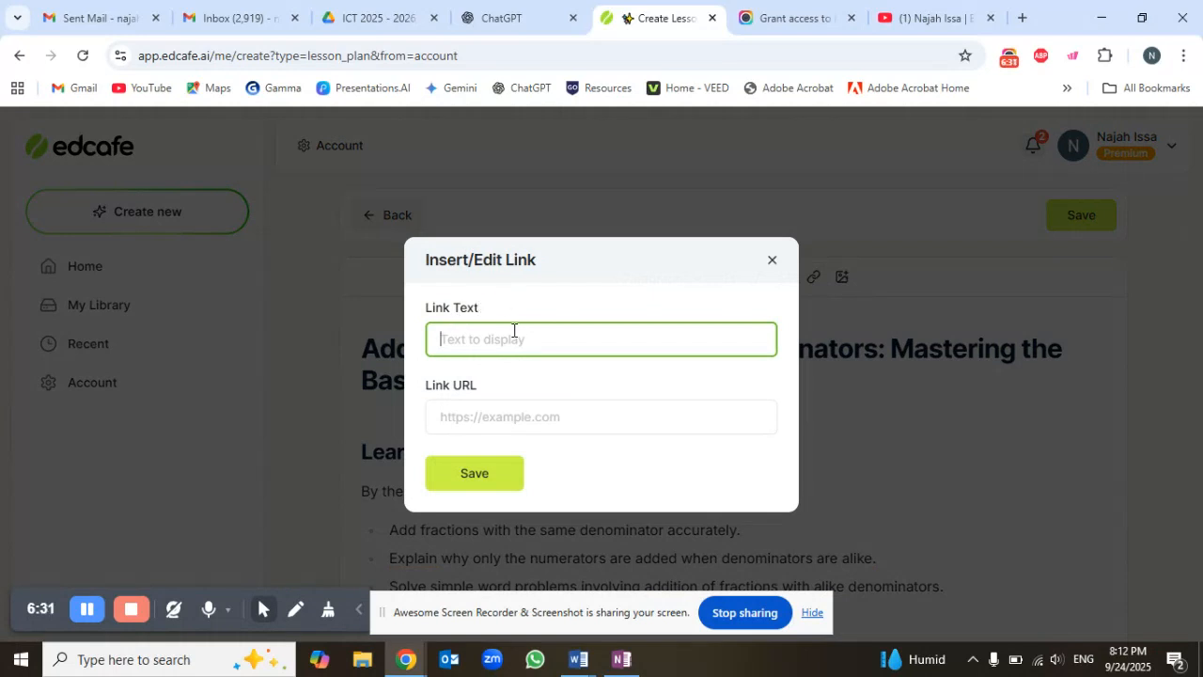
pyautogui.click(771, 261)
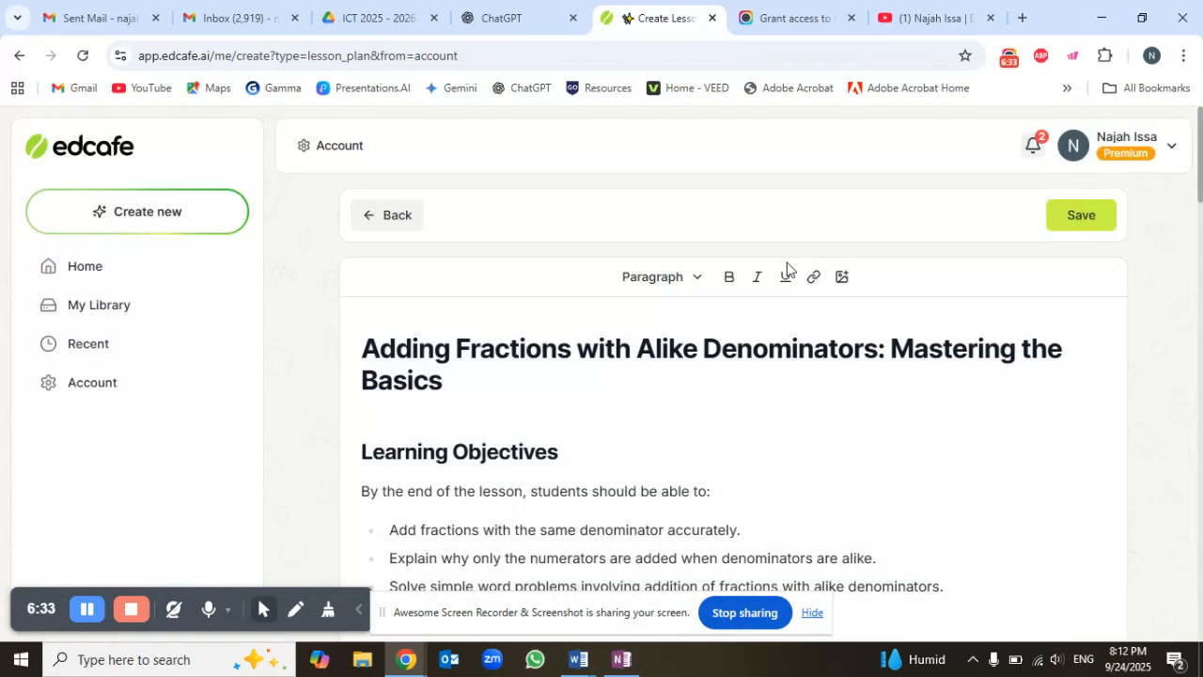
# - Look at the editor's image upload and paragraph style options without inserting an image or changing the style
pyautogui.moveTo(1201, 188); pyautogui.dragTo(1202, 198)
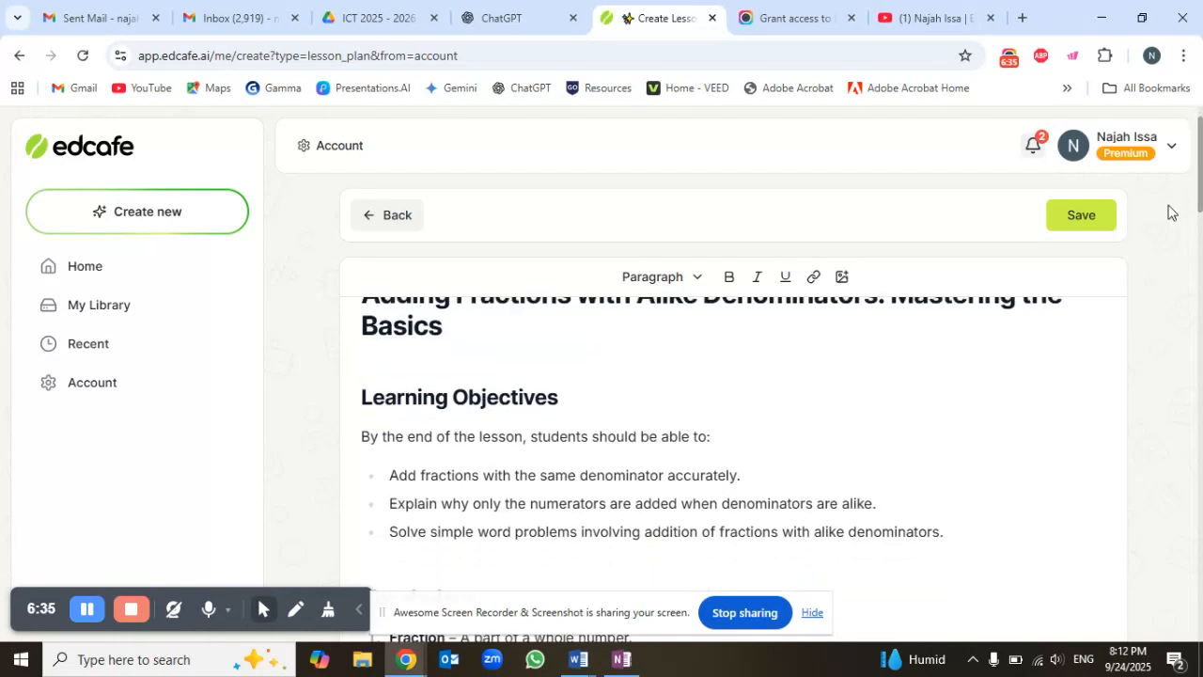
pyautogui.click(843, 278)
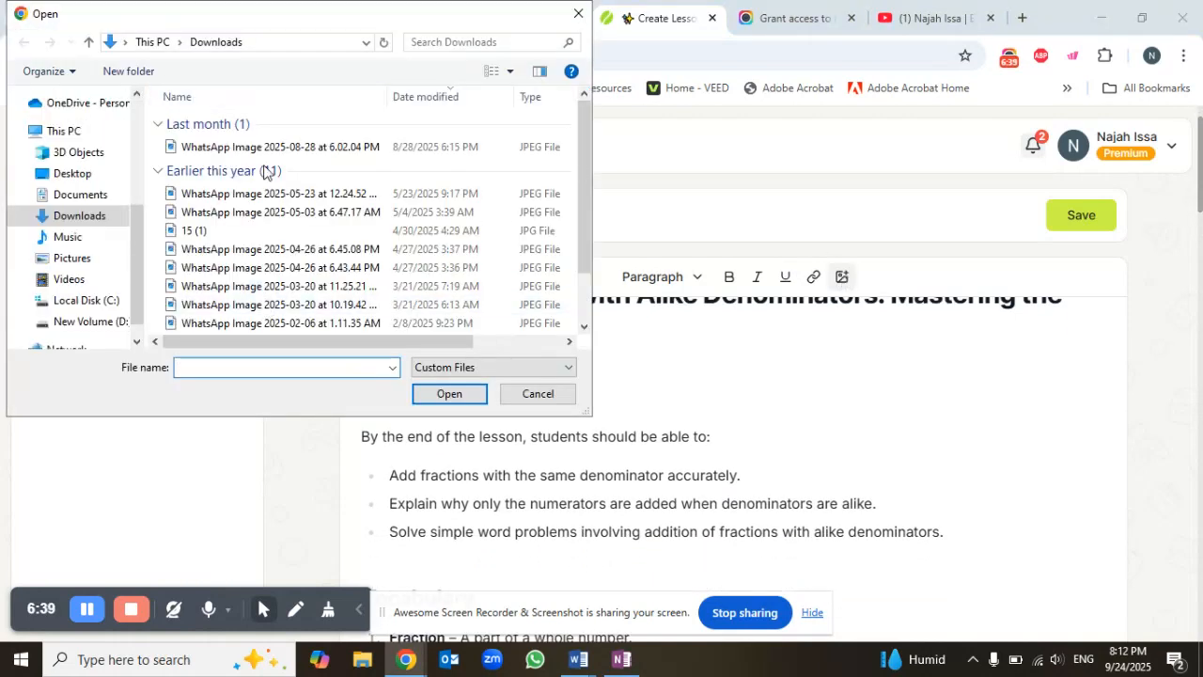
pyautogui.click(578, 13)
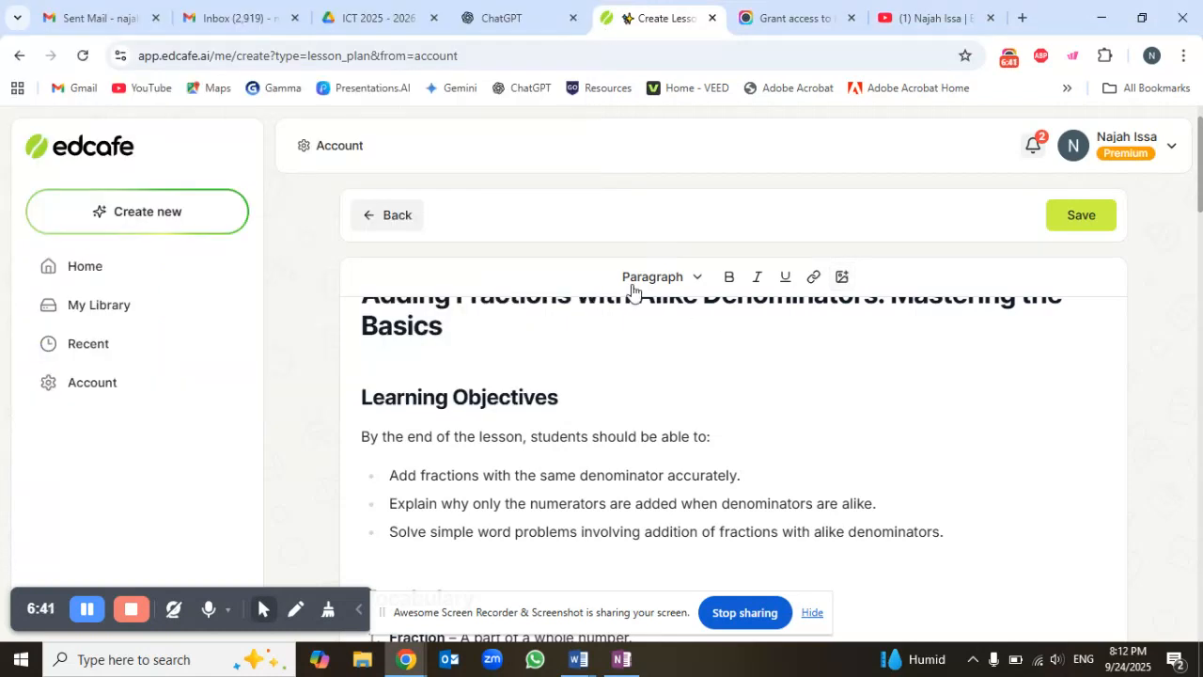
pyautogui.click(668, 280)
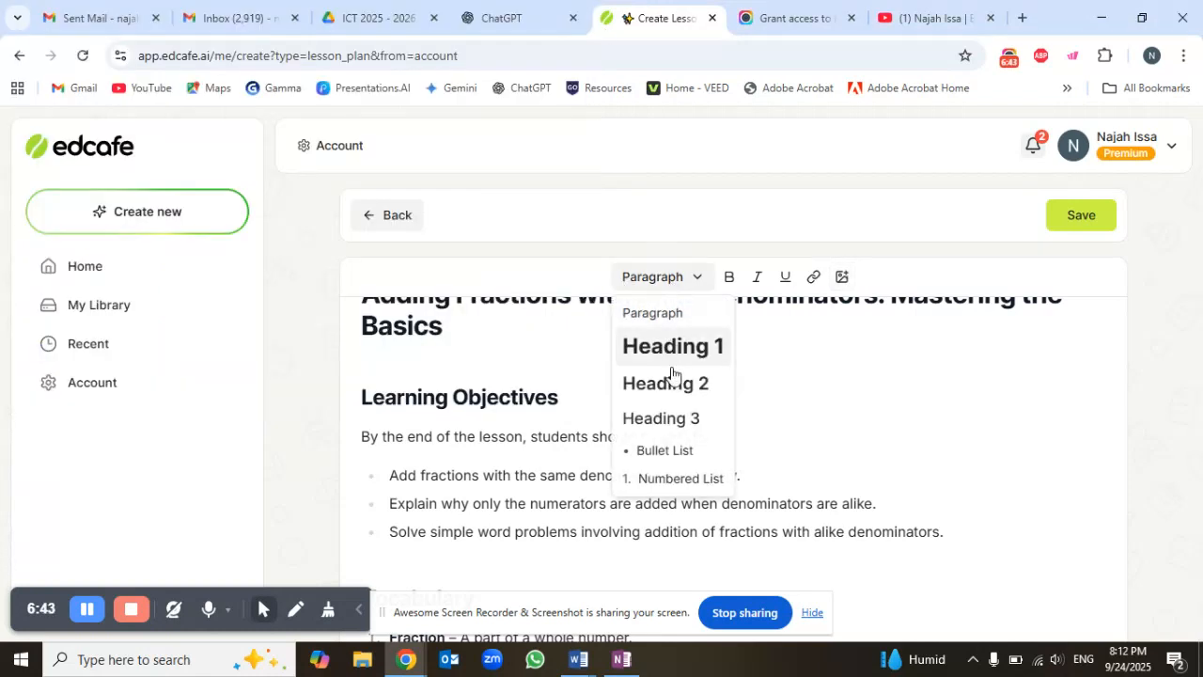
pyautogui.click(667, 276)
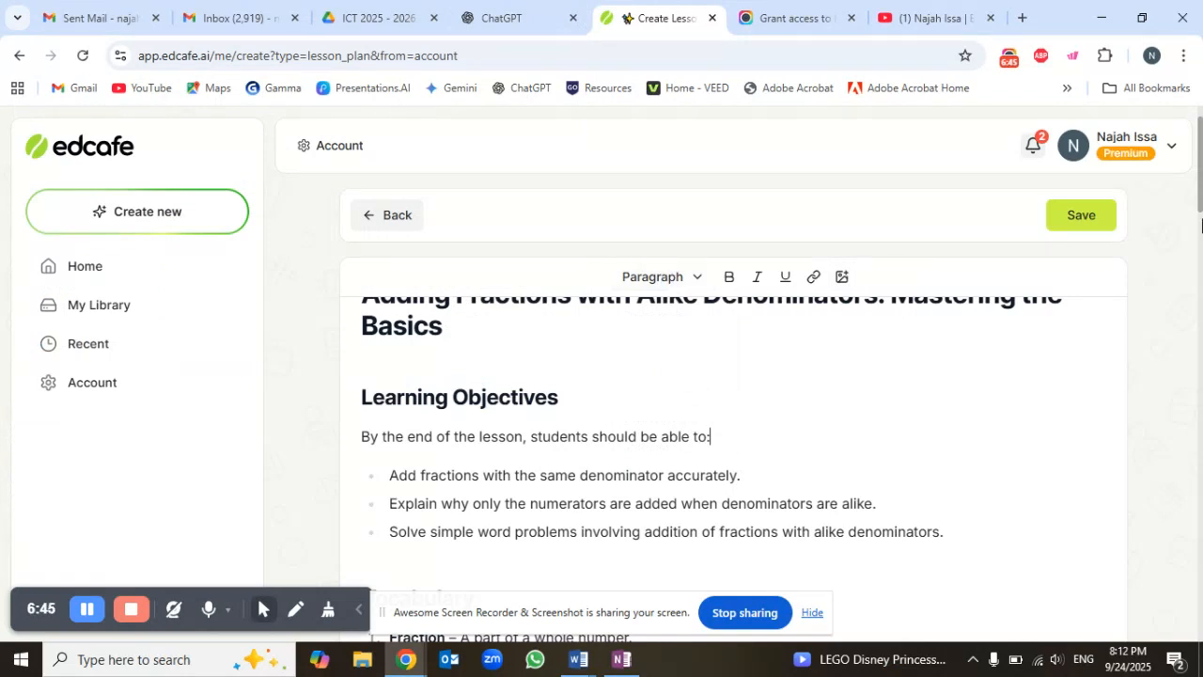
# - Review the Homework section at the end of the lesson plan and return to the plan's title
pyautogui.moveTo(1200, 197); pyautogui.dragTo(1201, 622)
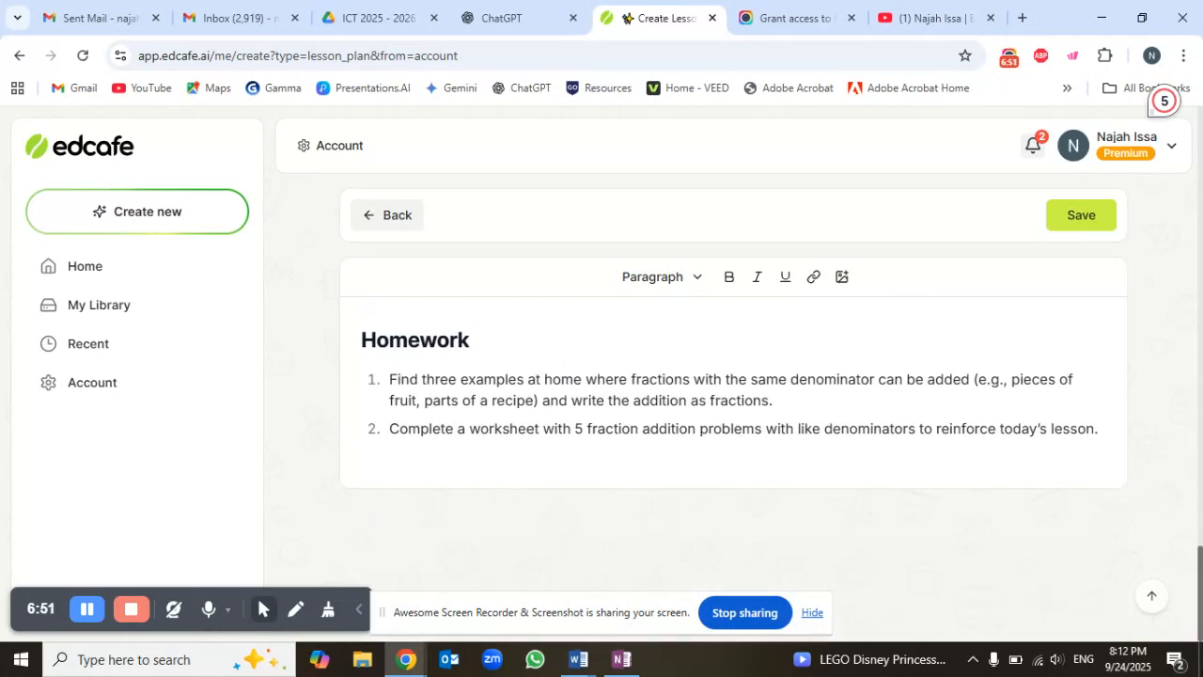
pyautogui.click(1151, 595)
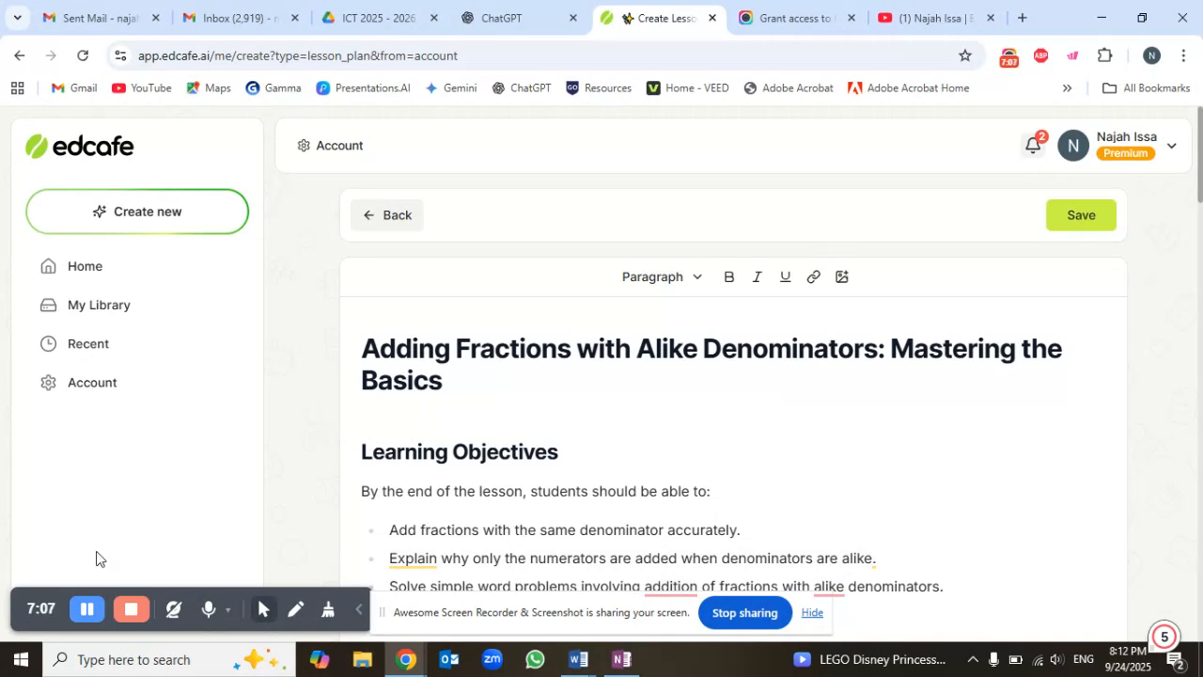
pyautogui.click(86, 609)
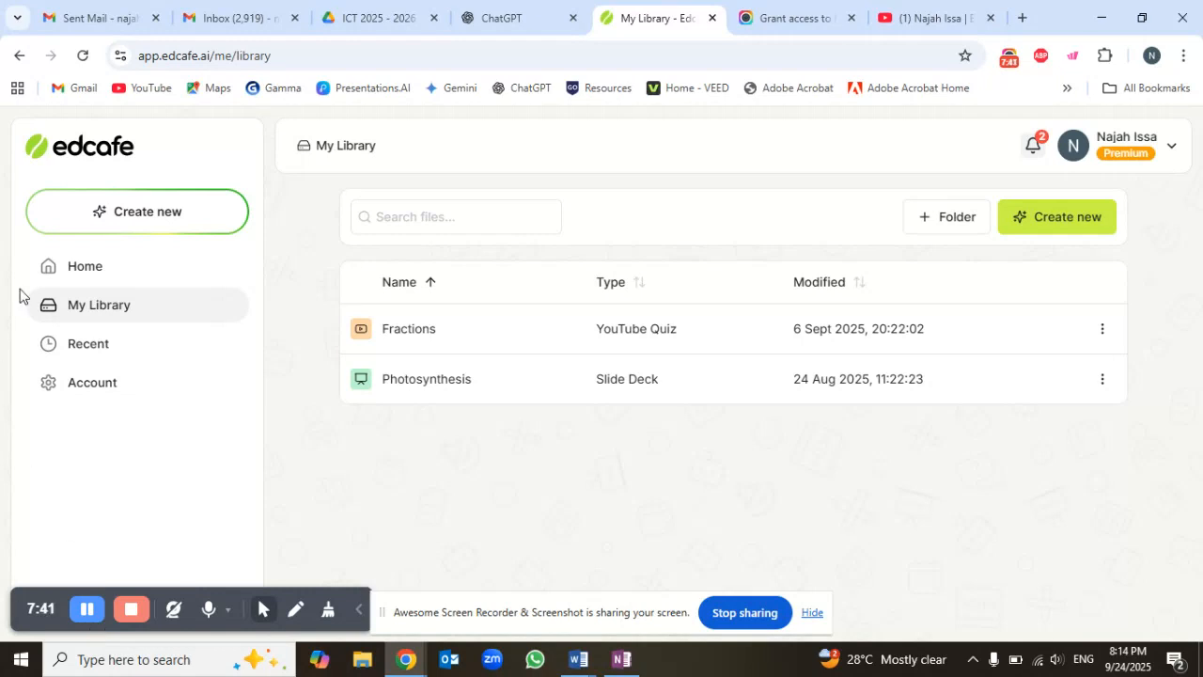
# - Look over the content types offered for new material and switch to the ED-Tech Insights YouTube channel
pyautogui.click(177, 217)
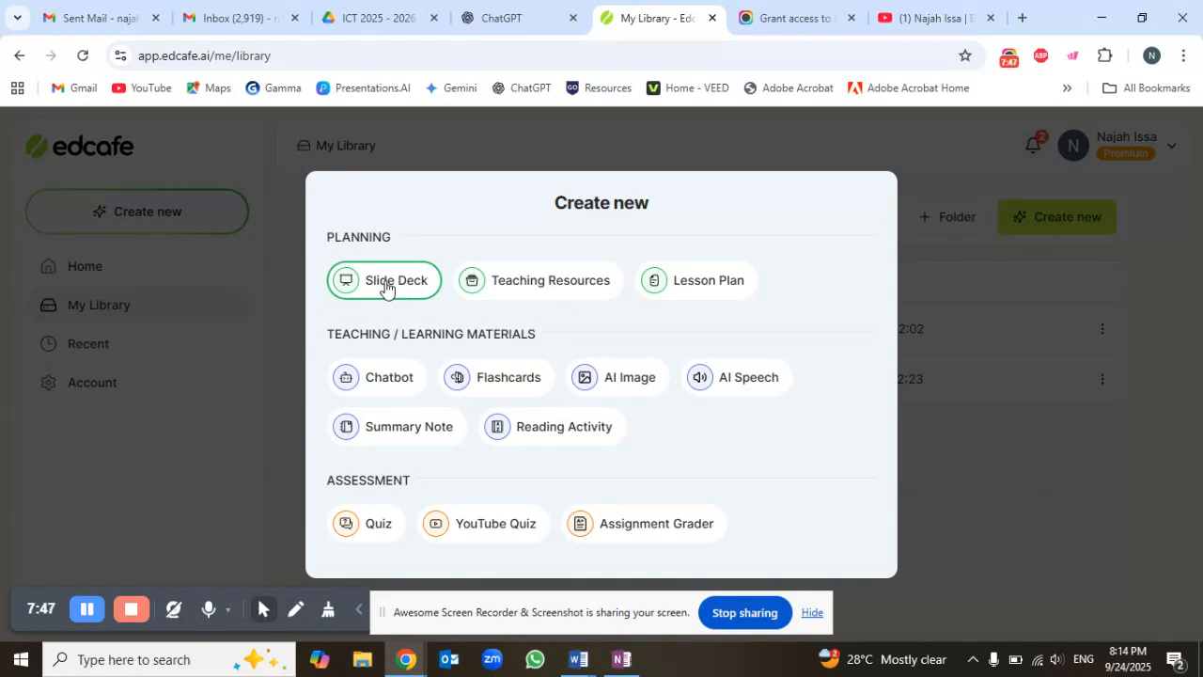
pyautogui.moveTo(919, 23)
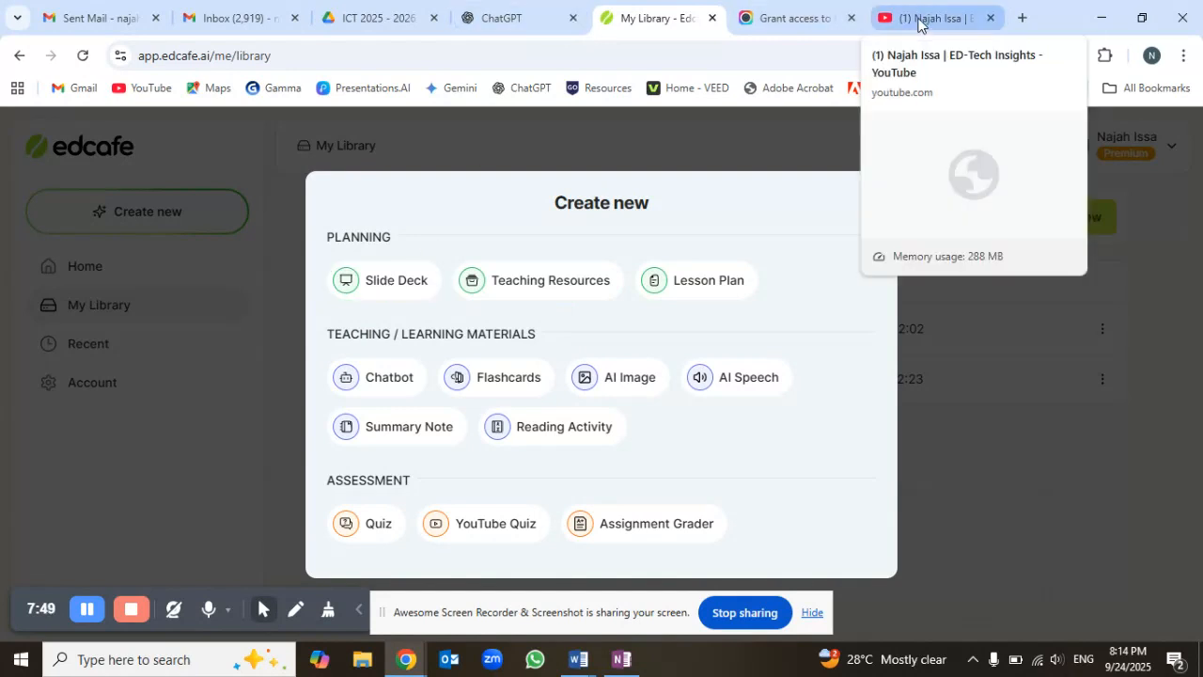
pyautogui.click(919, 22)
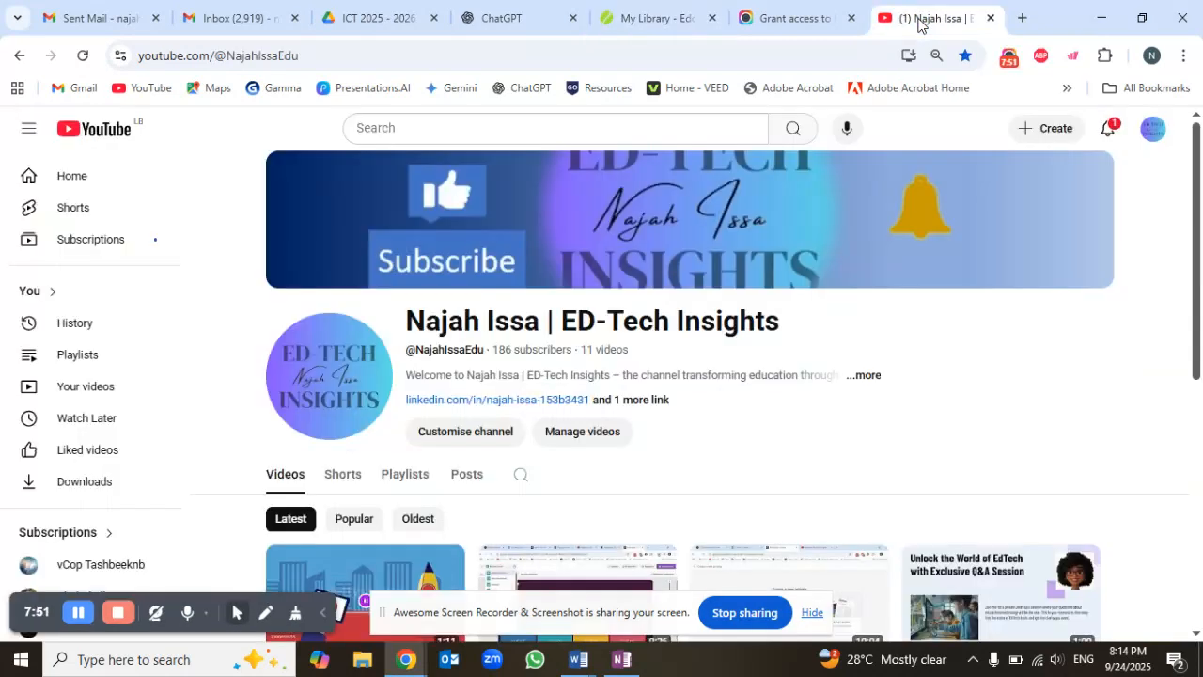